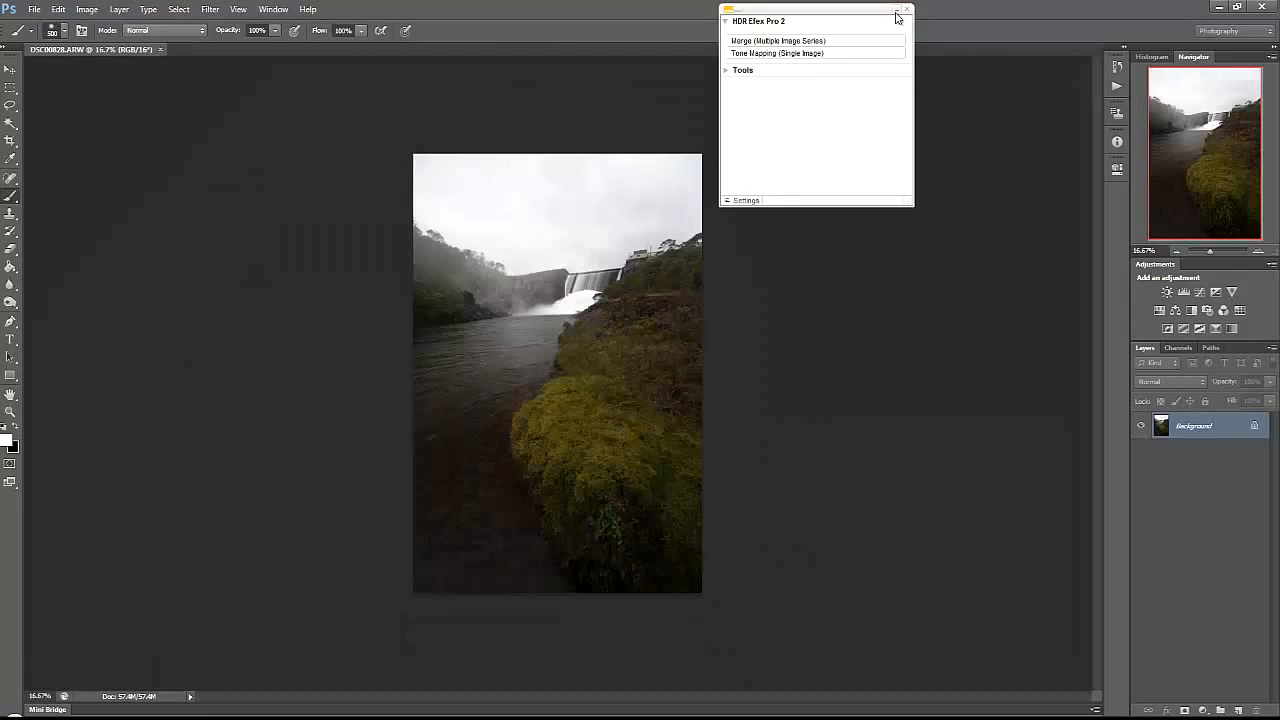
Step: Duplicate the background layer and add a Curves adjustment with automatic correction above the copy
{"action": "left_click", "coordinate": [895, 10]}
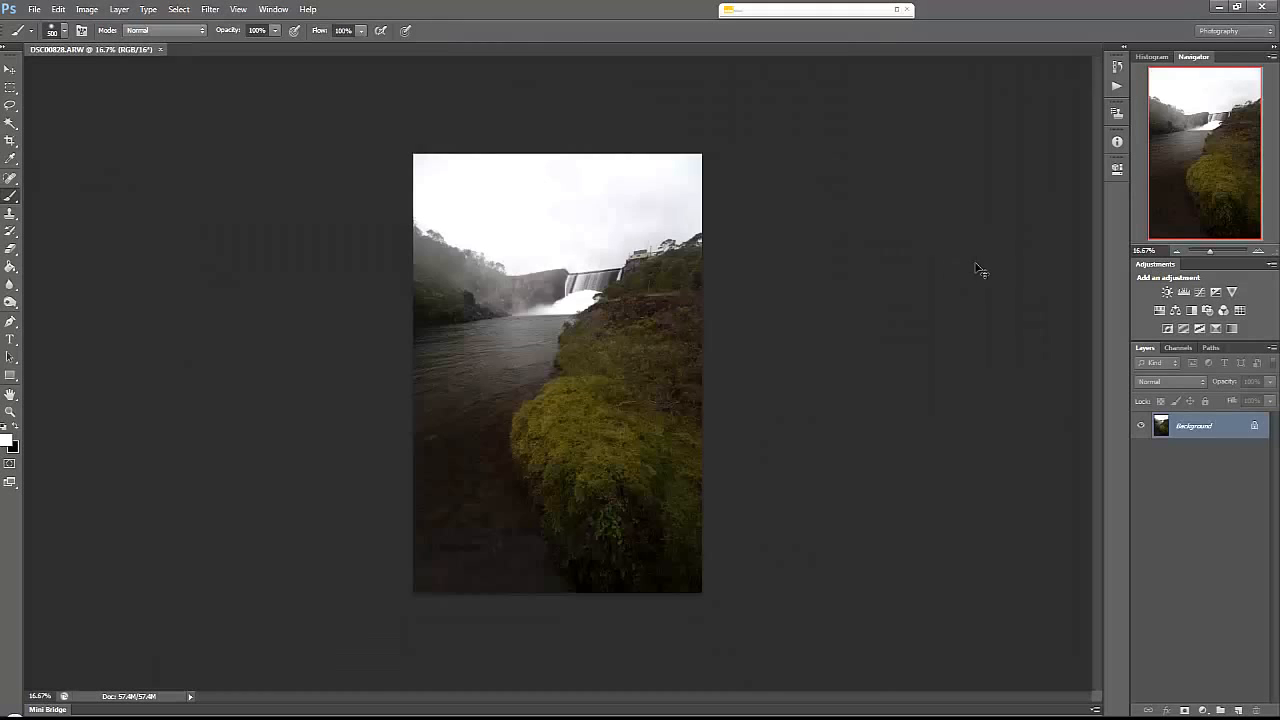
{"action": "scroll", "coordinate": [975, 263], "scroll_direction": "up", "scroll_amount": 2}
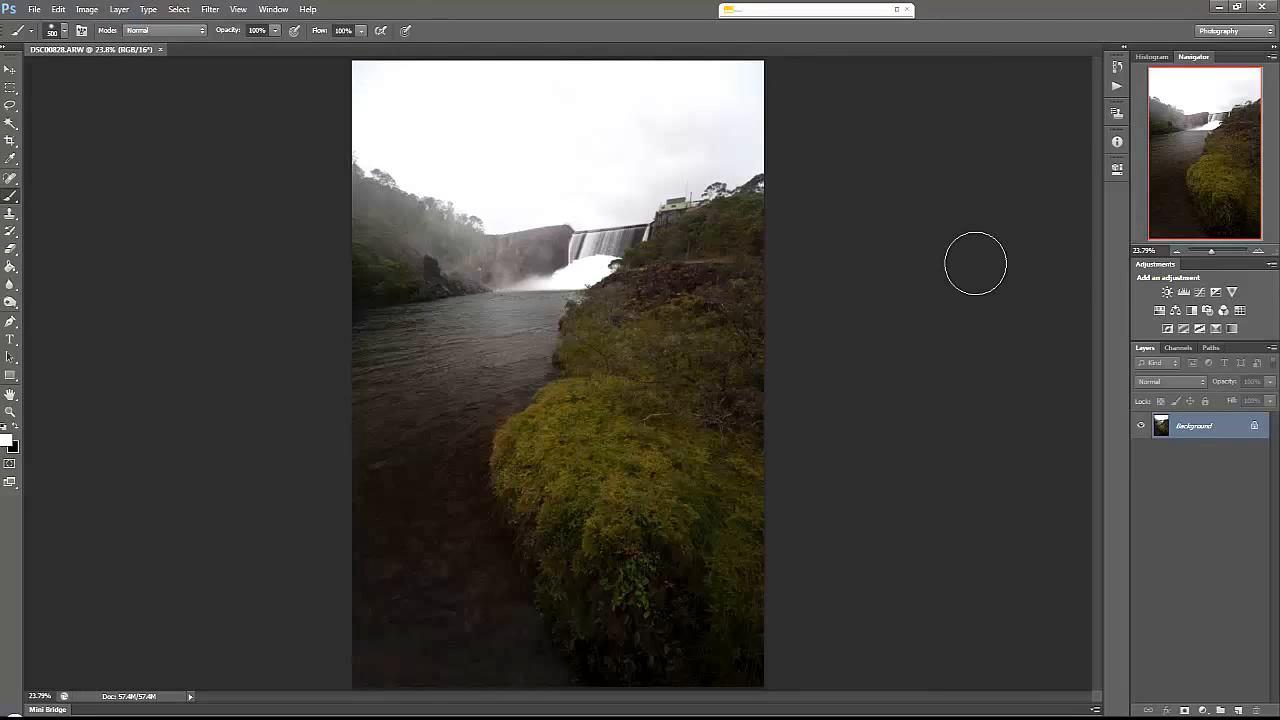
{"action": "key", "text": "ctrl+j"}
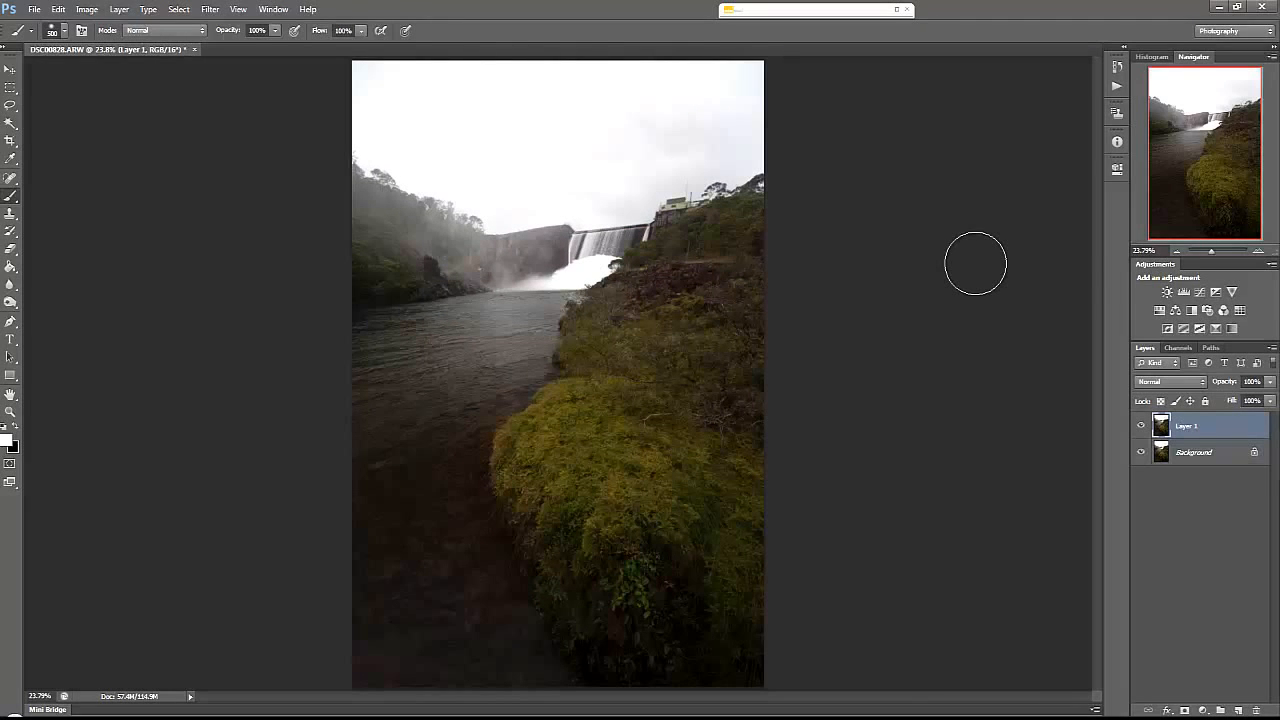
{"action": "left_click", "coordinate": [1199, 292]}
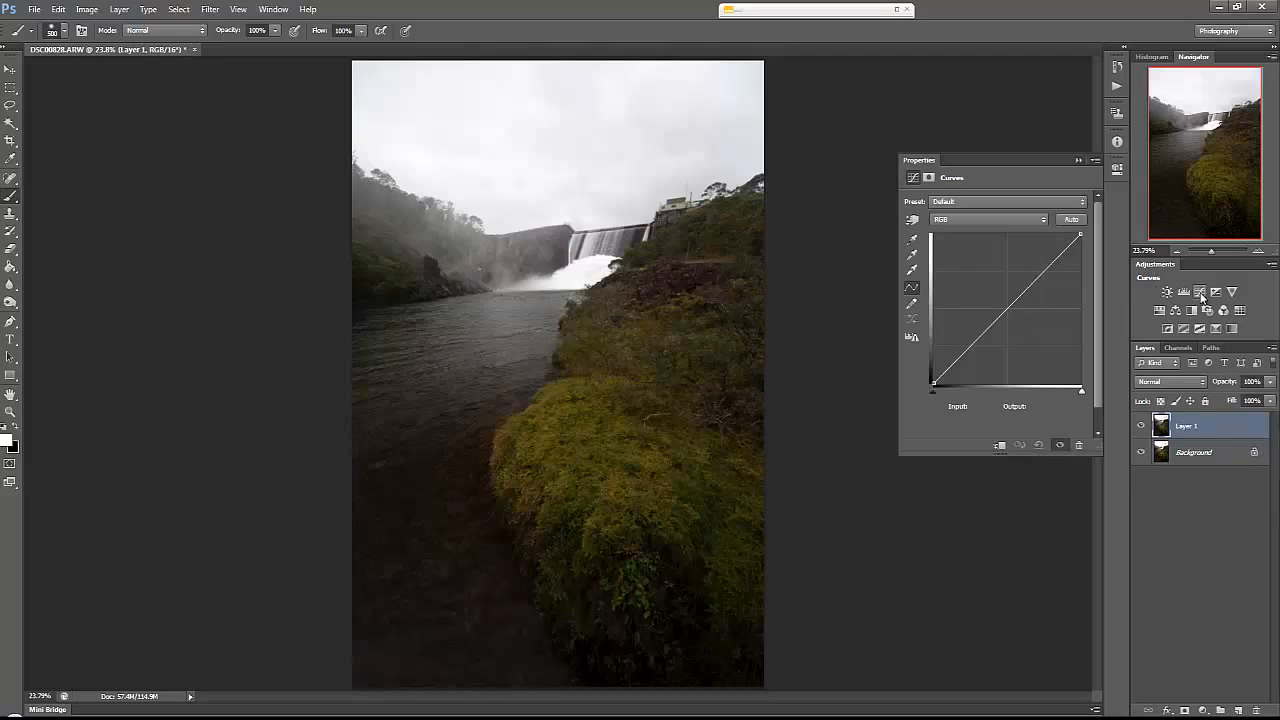
{"action": "left_click", "coordinate": [1071, 220]}
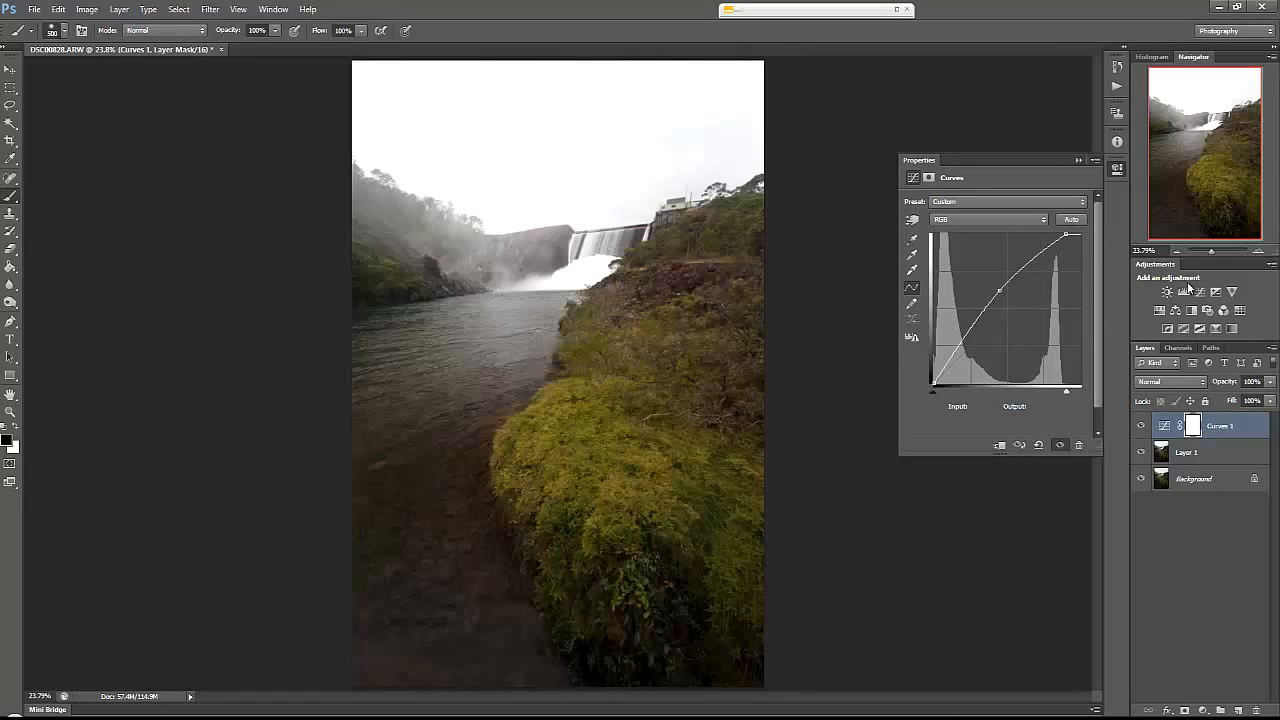
Step: Add a second Curves adjustment using the Medium Contrast (RGB) preset and compare the edit with the original background
{"action": "left_click", "coordinate": [1185, 291]}
{"action": "left_click", "coordinate": [1067, 207]}
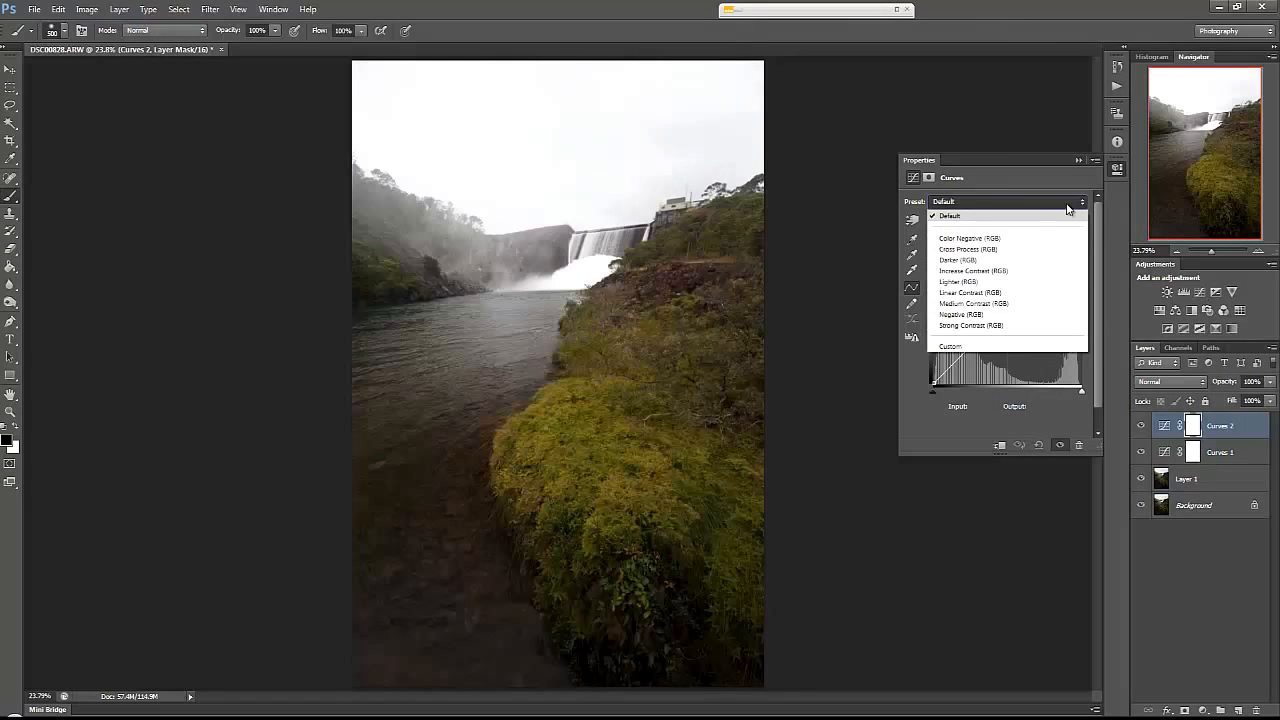
{"action": "left_click", "coordinate": [1014, 292]}
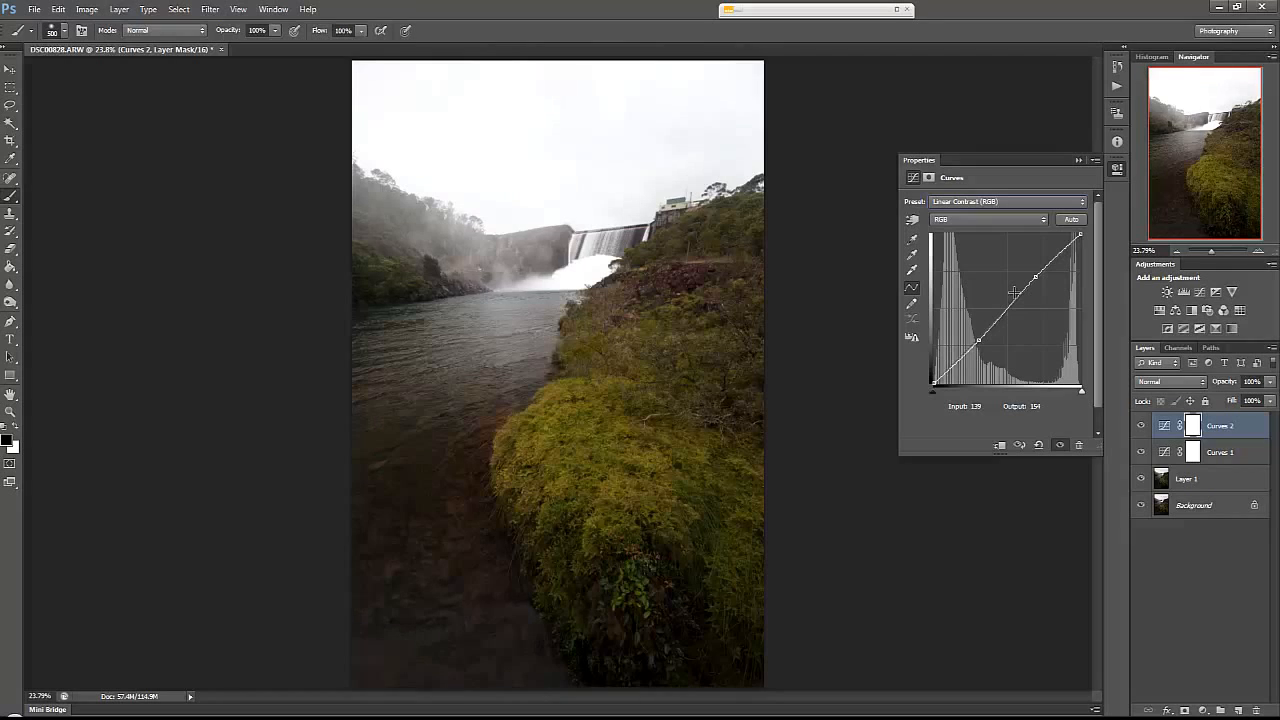
{"action": "left_click", "coordinate": [1049, 203]}
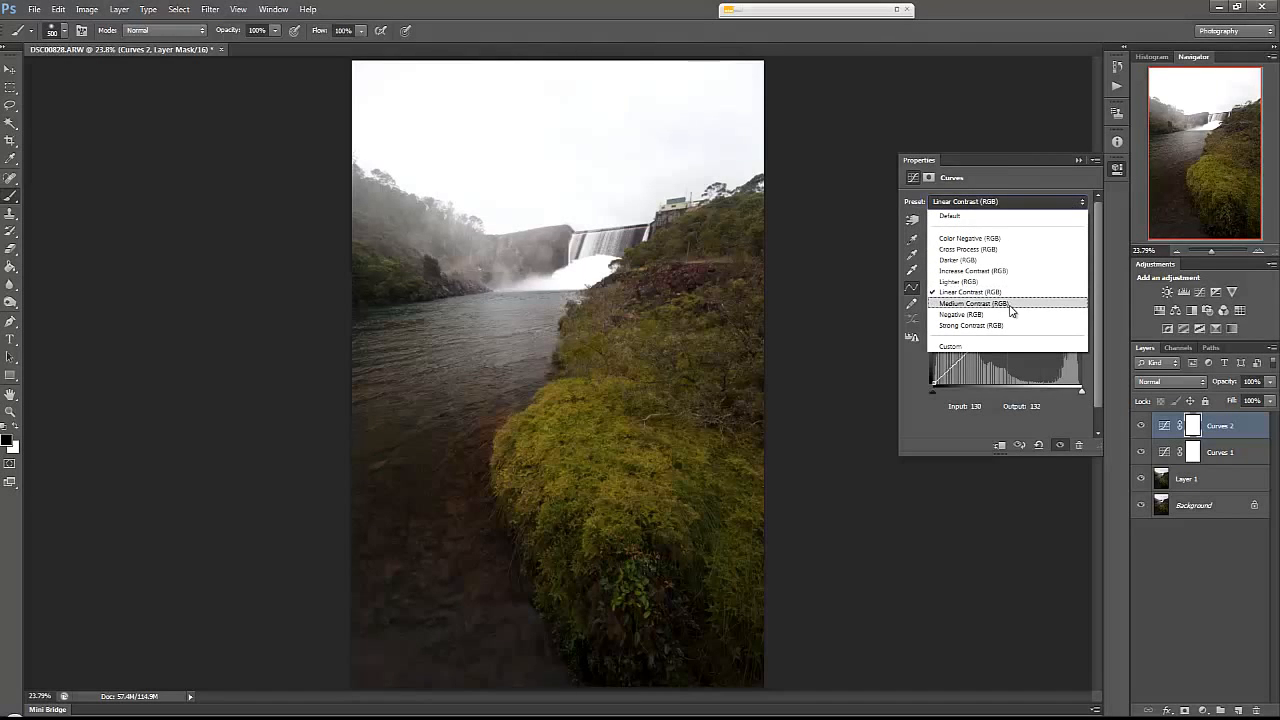
{"action": "left_click", "coordinate": [1011, 307]}
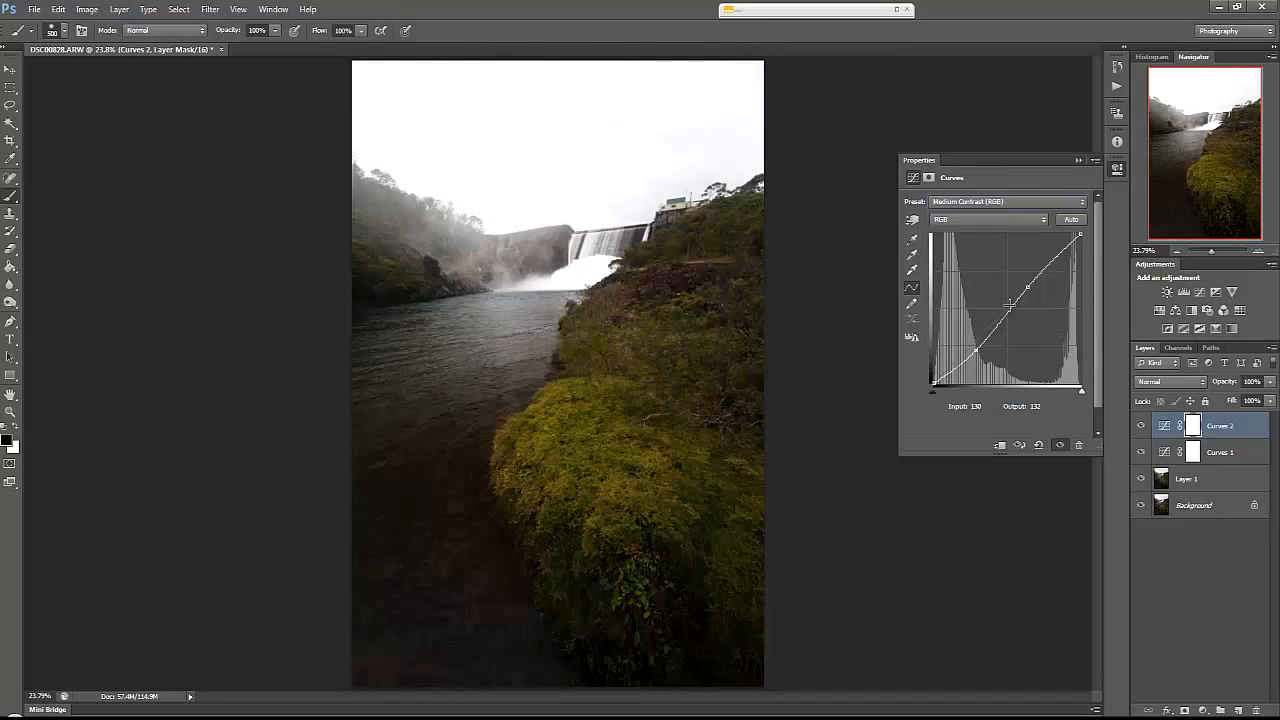
{"action": "left_click", "coordinate": [1118, 171]}
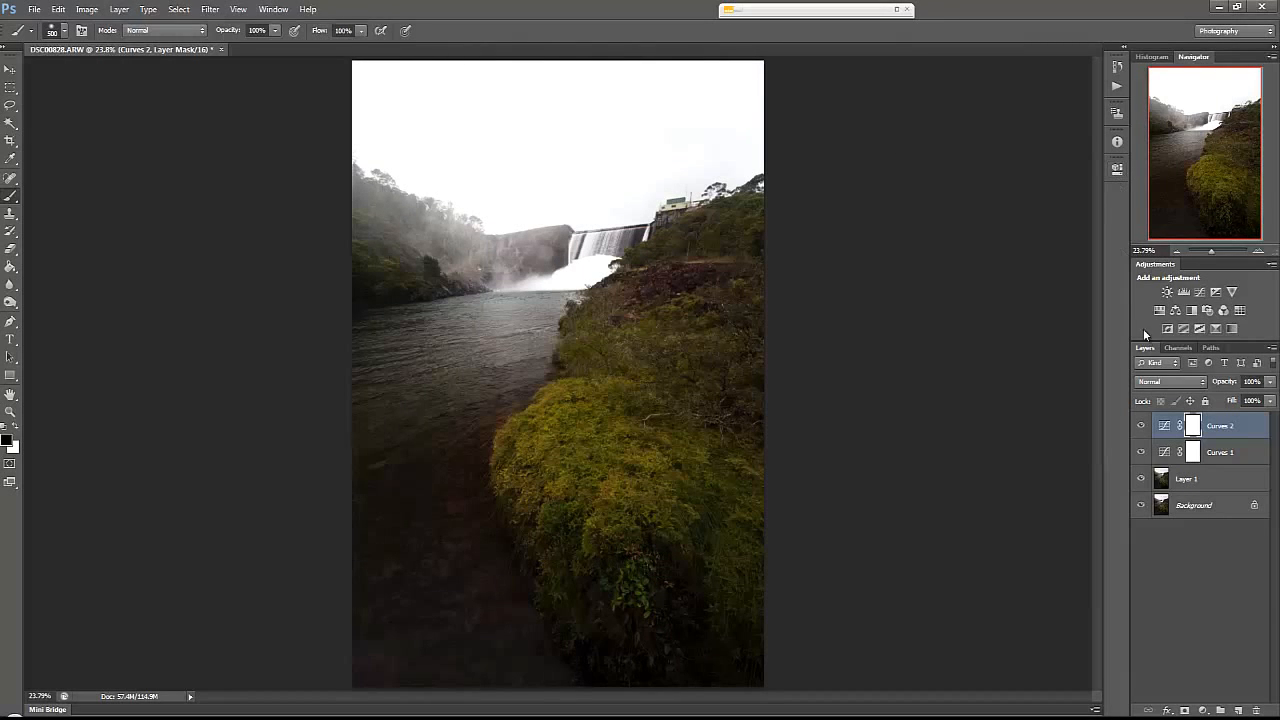
{"action": "left_click", "coordinate": [1141, 506], "text": "alt"}
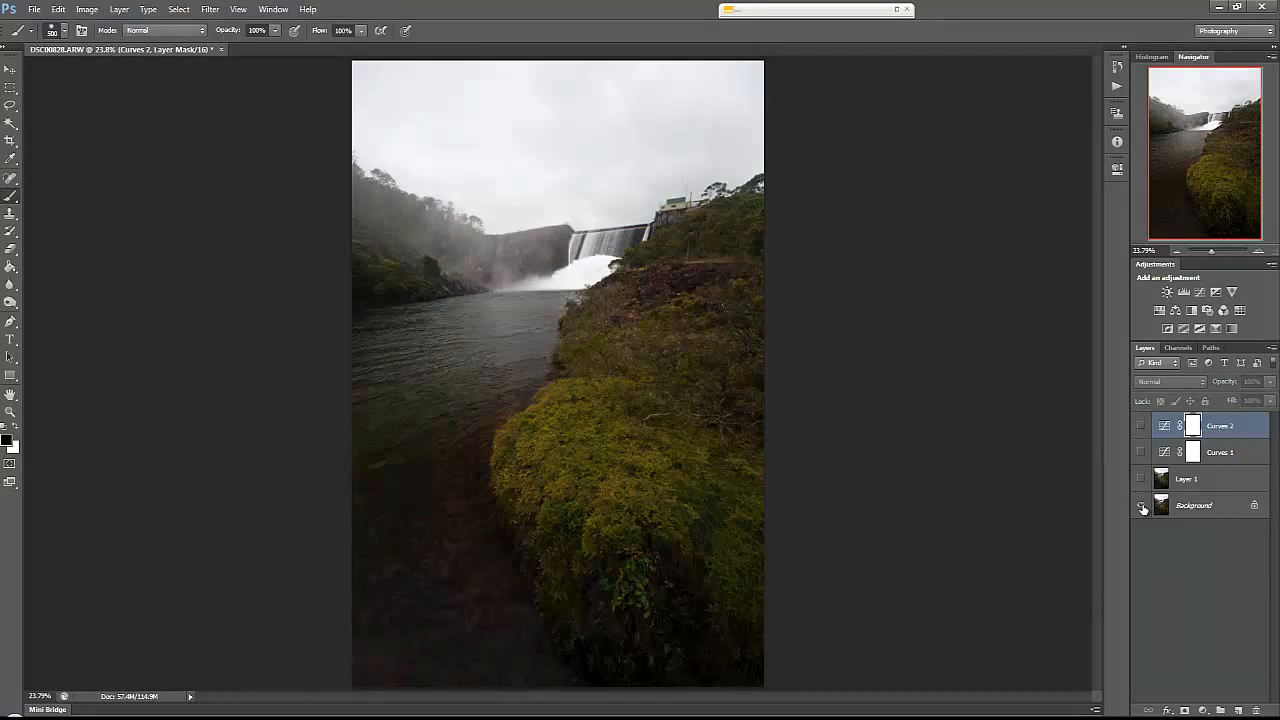
{"action": "left_click", "coordinate": [1141, 506], "text": "alt"}
{"action": "left_click", "coordinate": [1141, 506], "text": "alt"}
{"action": "left_click", "coordinate": [1141, 506], "text": "alt"}
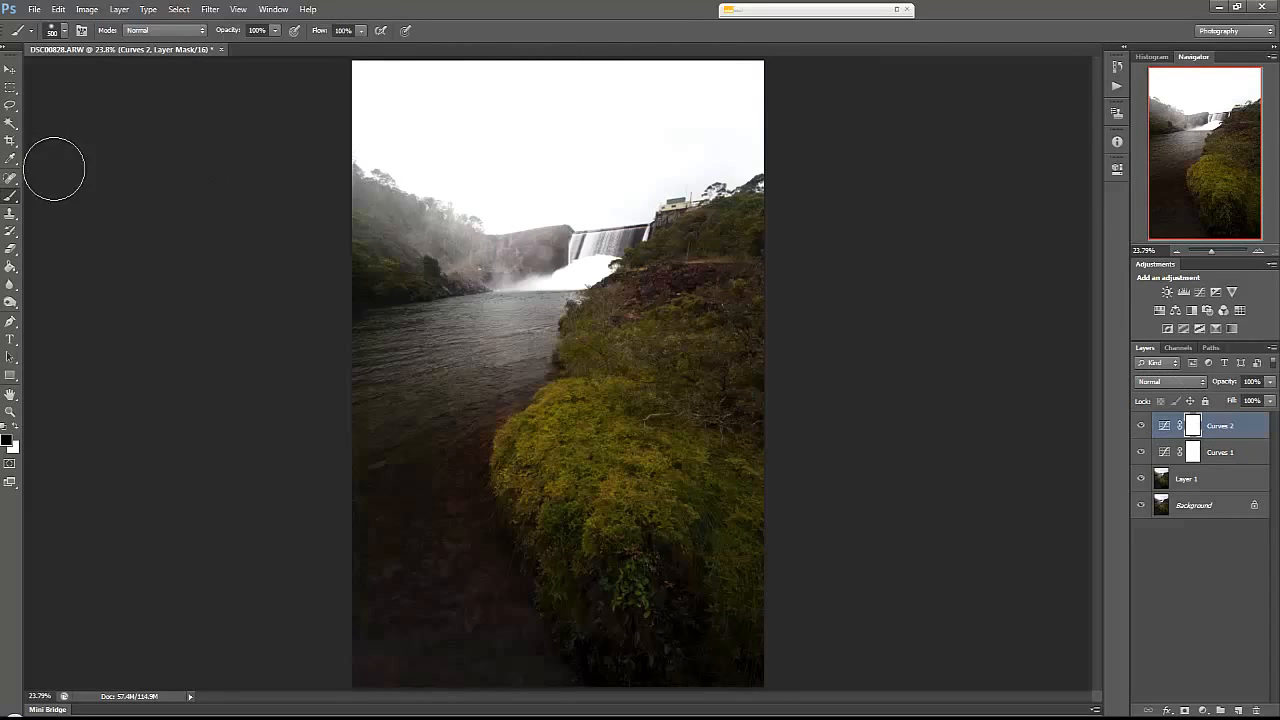
Step: Paint black over the sky on the Curves 2 mask with a size 1000 brush
{"action": "left_click", "coordinate": [8, 441]}
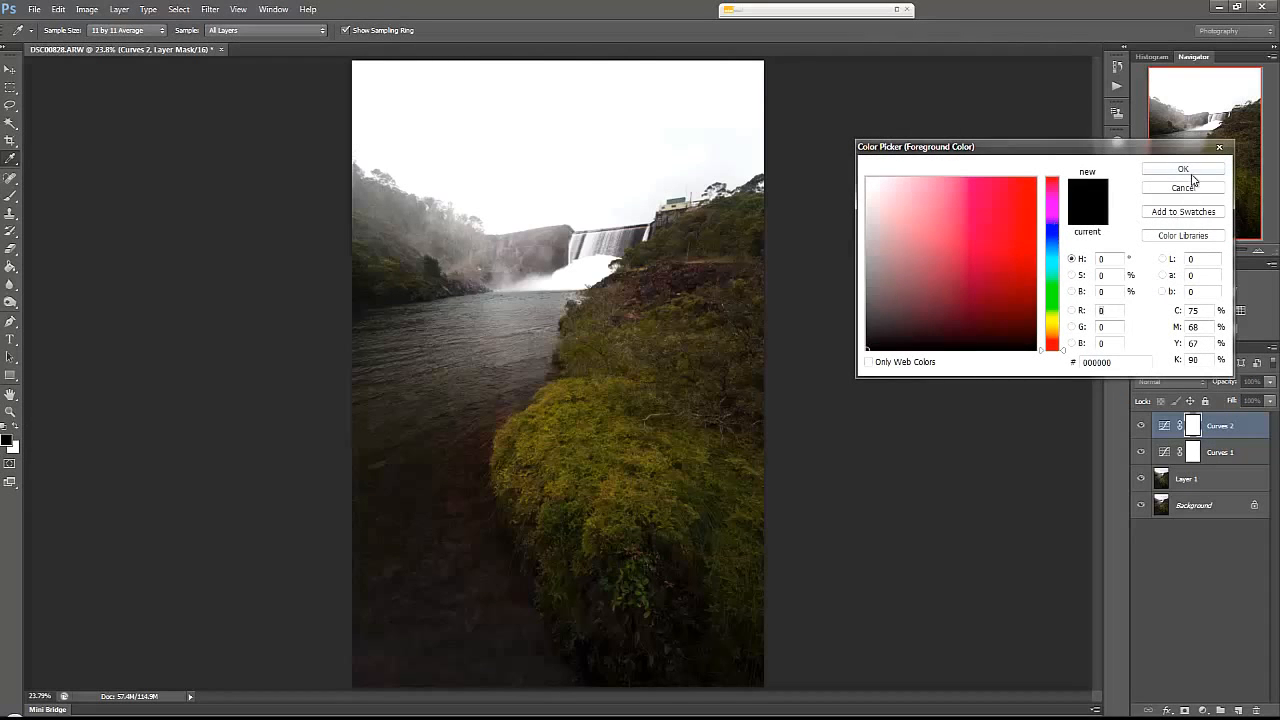
{"action": "left_click", "coordinate": [1188, 170]}
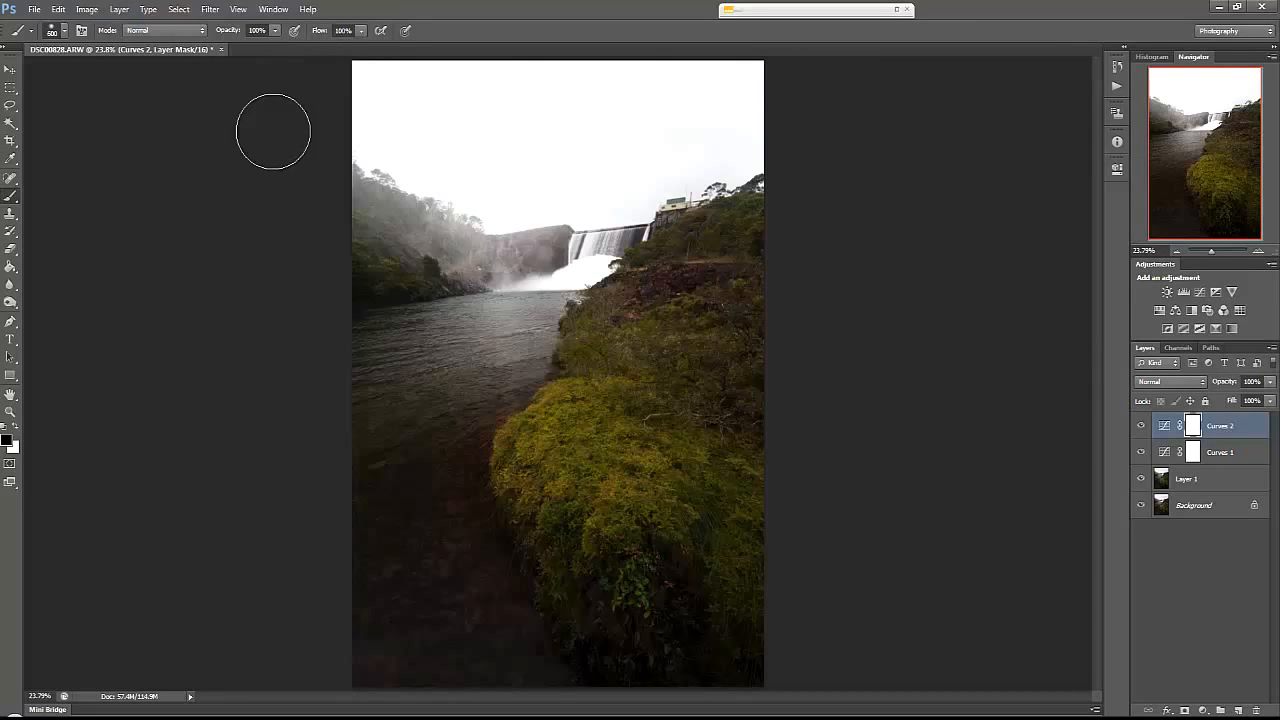
{"action": "key", "text": "bracketright"}
{"action": "key", "text": "bracketright"}
{"action": "key", "text": "bracketright"}
{"action": "key", "text": "bracketright"}
{"action": "key", "text": "bracketright"}
{"action": "mouse_move", "coordinate": [367, 108]}
{"action": "left_mouse_down"}
{"action": "mouse_move", "coordinate": [480, 157]}
{"action": "mouse_move", "coordinate": [543, 163]}
{"action": "mouse_move", "coordinate": [700, 136]}
{"action": "left_mouse_up"}
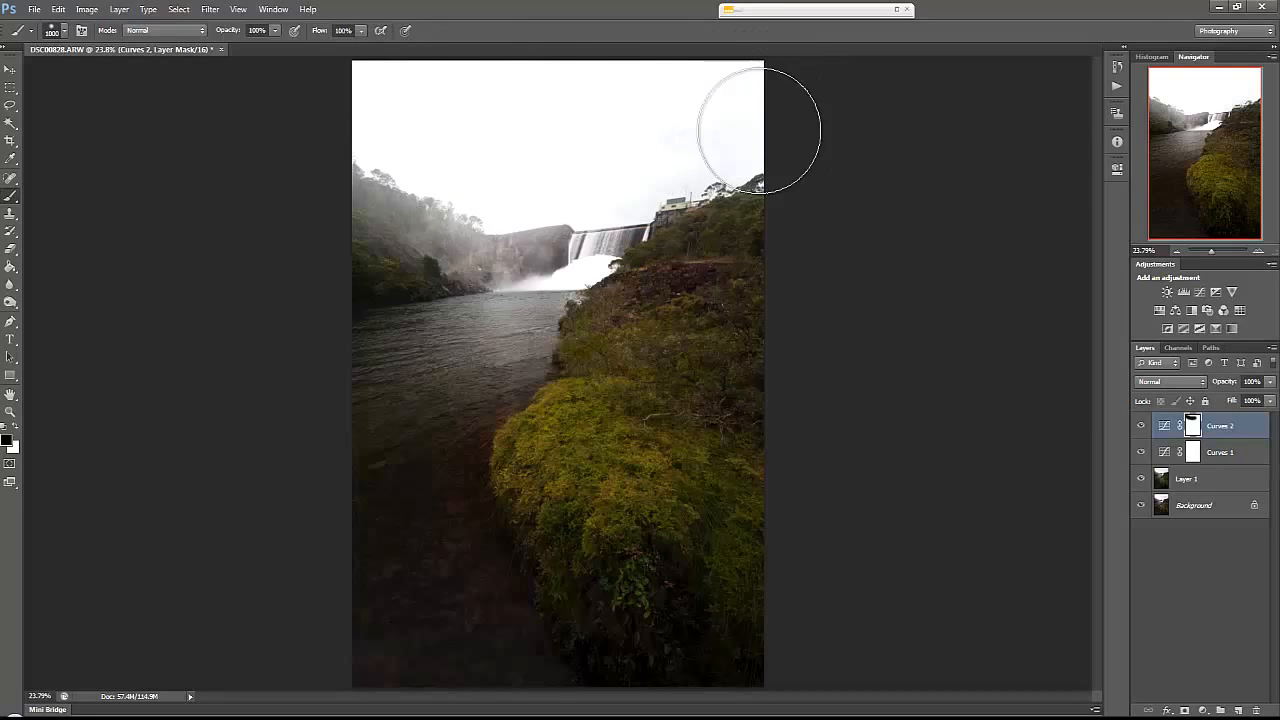
Step: Paint black over the sky on the Curves 1 mask and compare the edit with the original background
{"action": "left_click", "coordinate": [1201, 451]}
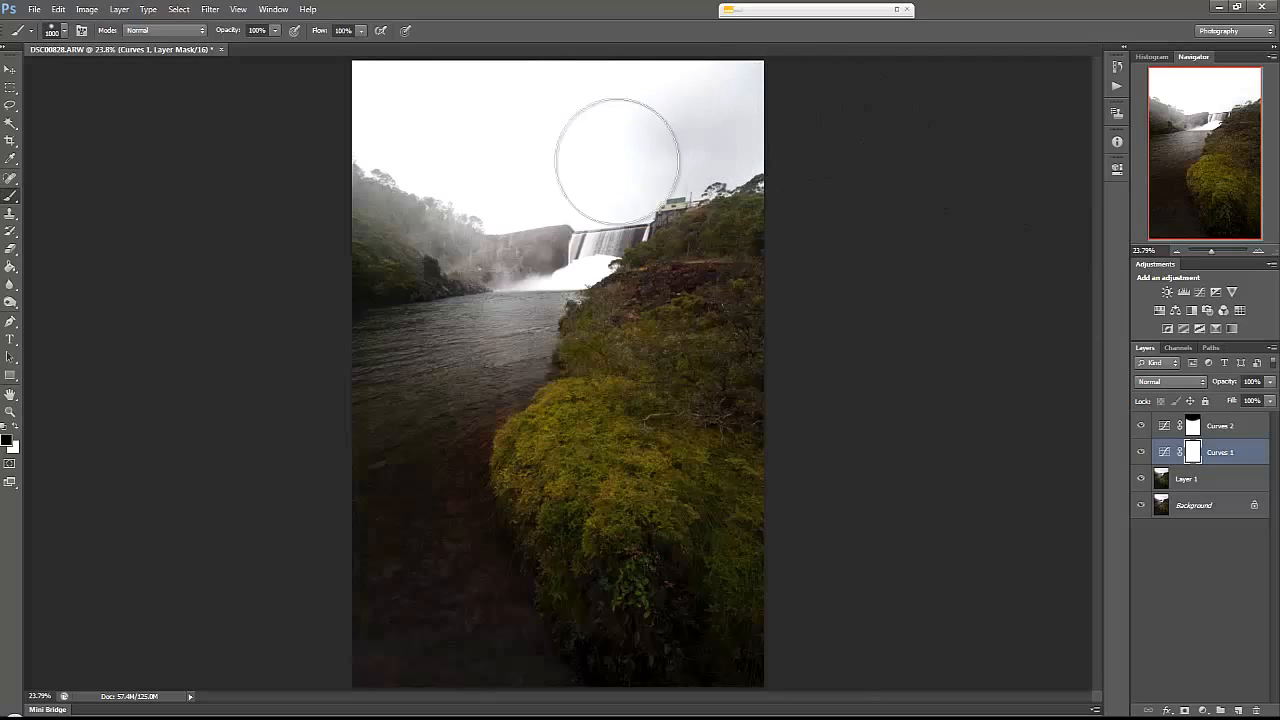
{"action": "mouse_move", "coordinate": [617, 161]}
{"action": "left_mouse_down"}
{"action": "mouse_move", "coordinate": [455, 173]}
{"action": "mouse_move", "coordinate": [385, 111]}
{"action": "mouse_move", "coordinate": [425, 91]}
{"action": "mouse_move", "coordinate": [796, 101]}
{"action": "mouse_move", "coordinate": [616, 171]}
{"action": "mouse_move", "coordinate": [514, 181]}
{"action": "mouse_move", "coordinate": [393, 150]}
{"action": "mouse_move", "coordinate": [374, 120]}
{"action": "mouse_move", "coordinate": [496, 68]}
{"action": "mouse_move", "coordinate": [685, 120]}
{"action": "mouse_move", "coordinate": [821, 125]}
{"action": "left_mouse_up"}
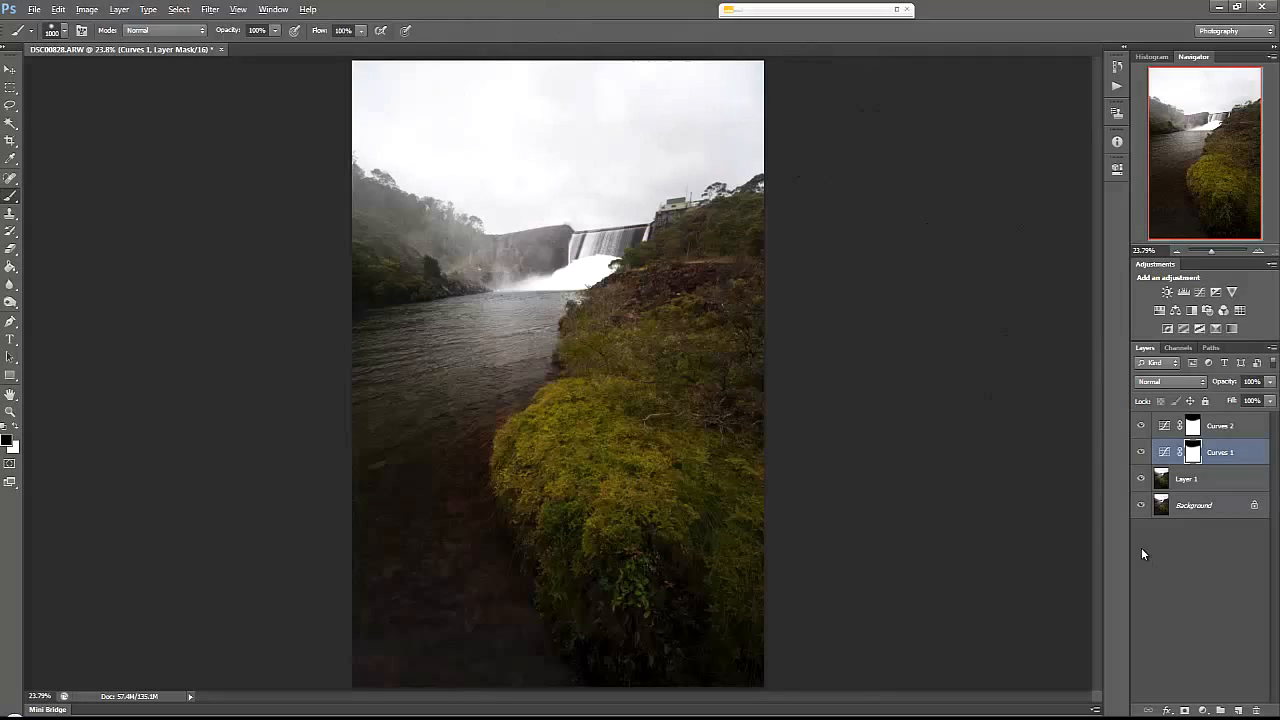
{"action": "left_click", "coordinate": [1141, 505]}
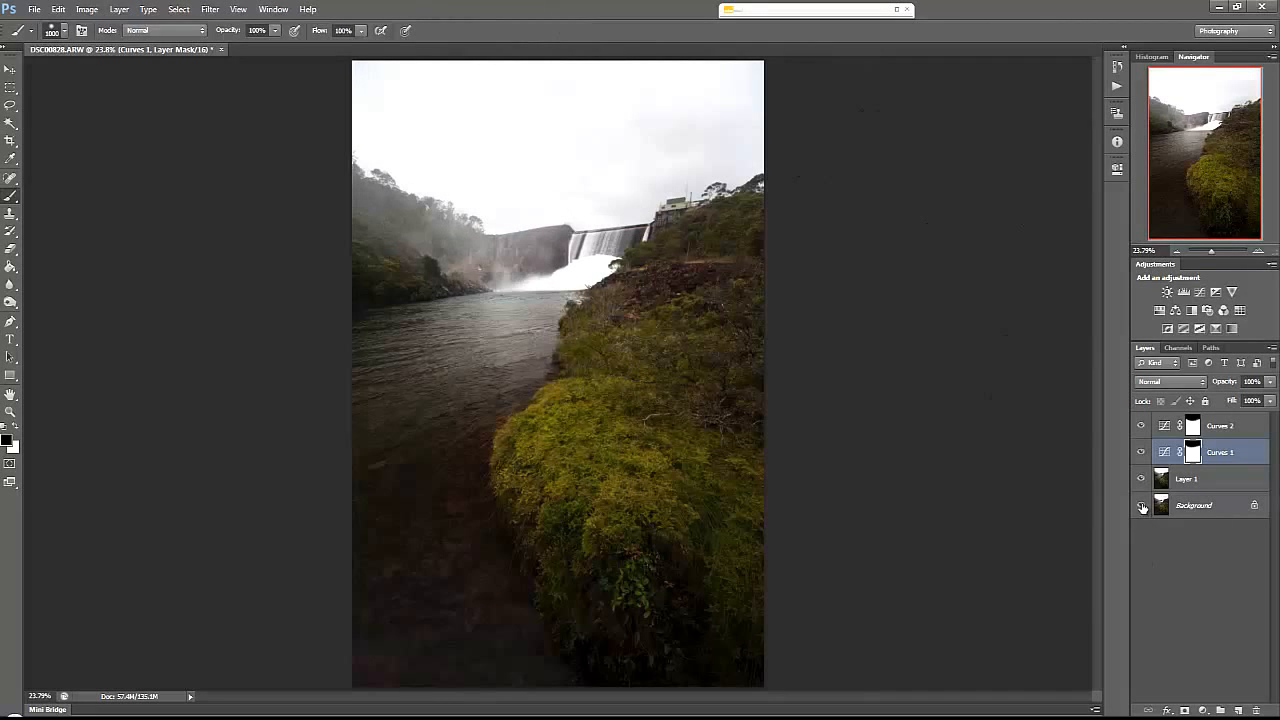
{"action": "left_click", "coordinate": [1142, 507], "text": "alt"}
{"action": "left_click", "coordinate": [1142, 507], "text": "alt"}
{"action": "left_click", "coordinate": [1142, 507], "text": "alt"}
{"action": "left_click", "coordinate": [1142, 507], "text": "alt"}
Step: Paint black over the white water at the dam's foot on the Curves 1 mask with a size 200 brush
{"action": "key", "text": "bracketleft"}
{"action": "key", "text": "bracketleft"}
{"action": "key", "text": "bracketleft"}
{"action": "key", "text": "bracketleft"}
{"action": "key", "text": "bracketleft"}
{"action": "key", "text": "bracketleft"}
{"action": "key", "text": "bracketleft"}
{"action": "key", "text": "bracketleft"}
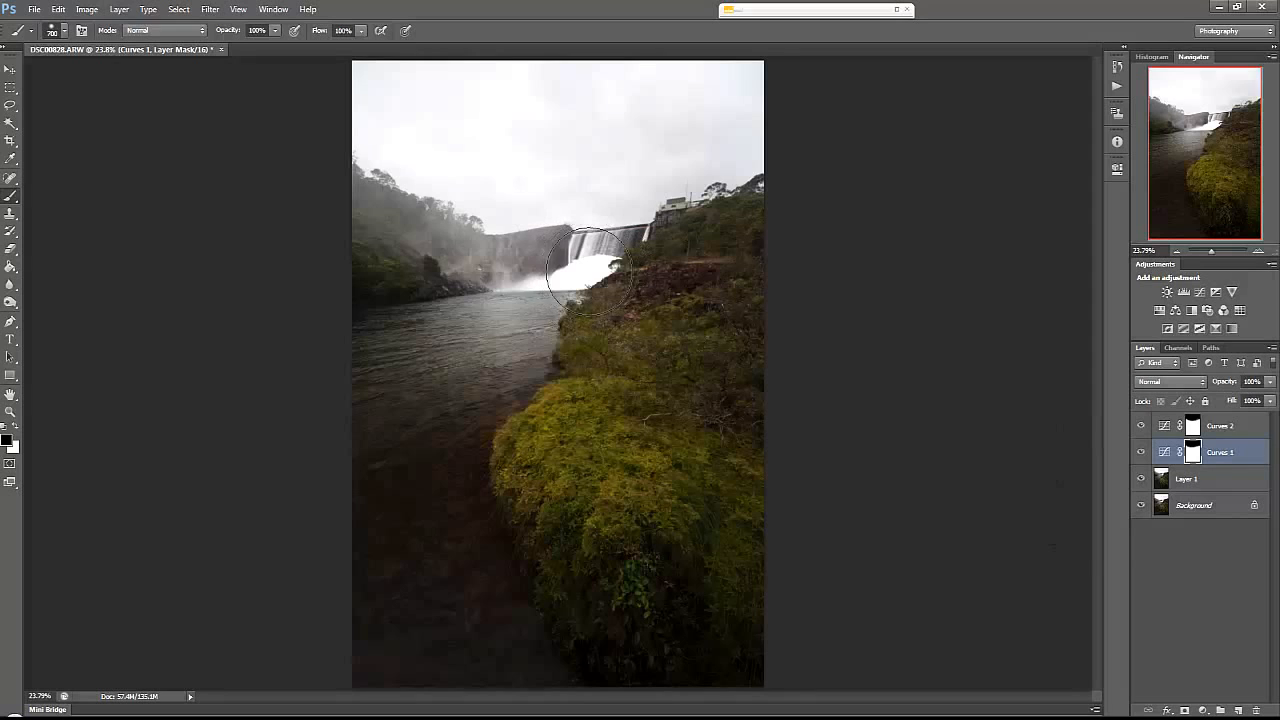
{"action": "mouse_move", "coordinate": [553, 282]}
{"action": "left_mouse_down"}
{"action": "mouse_move", "coordinate": [605, 257]}
{"action": "mouse_move", "coordinate": [539, 285]}
{"action": "left_mouse_up"}
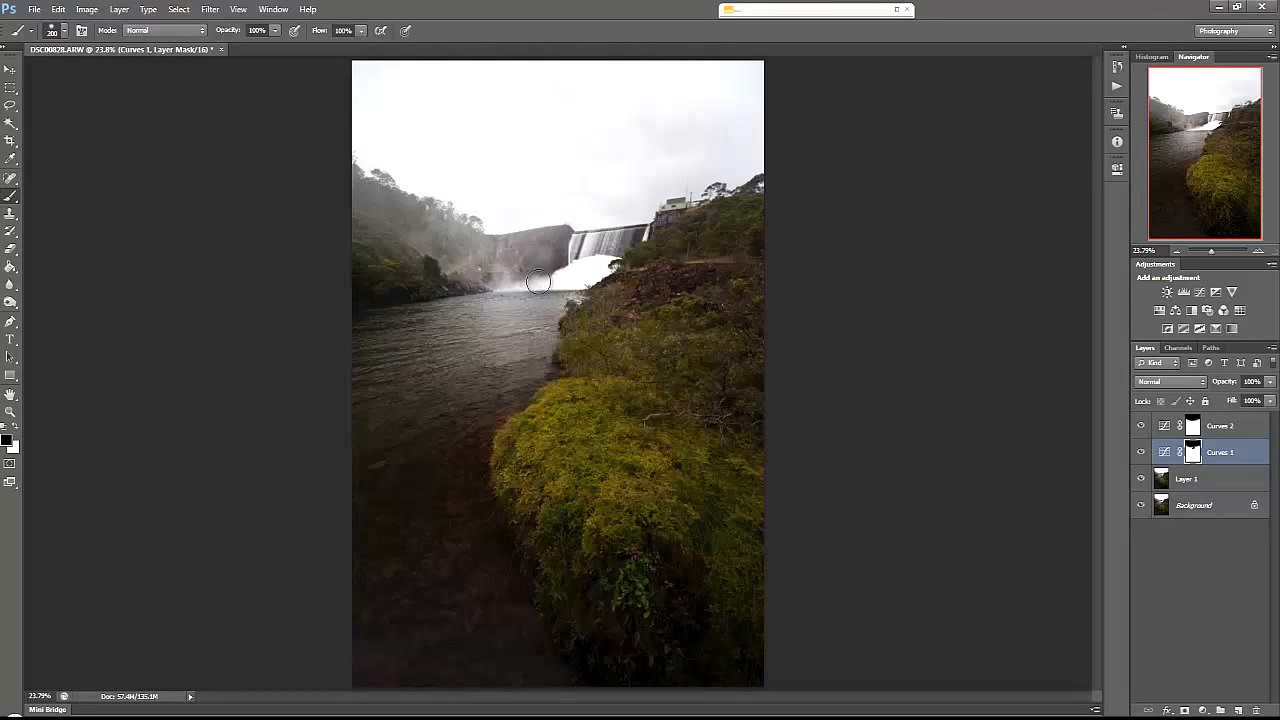
{"action": "left_click", "coordinate": [1143, 504], "text": "alt"}
{"action": "left_click", "coordinate": [1143, 504], "text": "alt"}
Step: Add a Vibrance adjustment with vibrance at +22 and place it above the Curves 2 layer
{"action": "left_click", "coordinate": [1233, 292]}
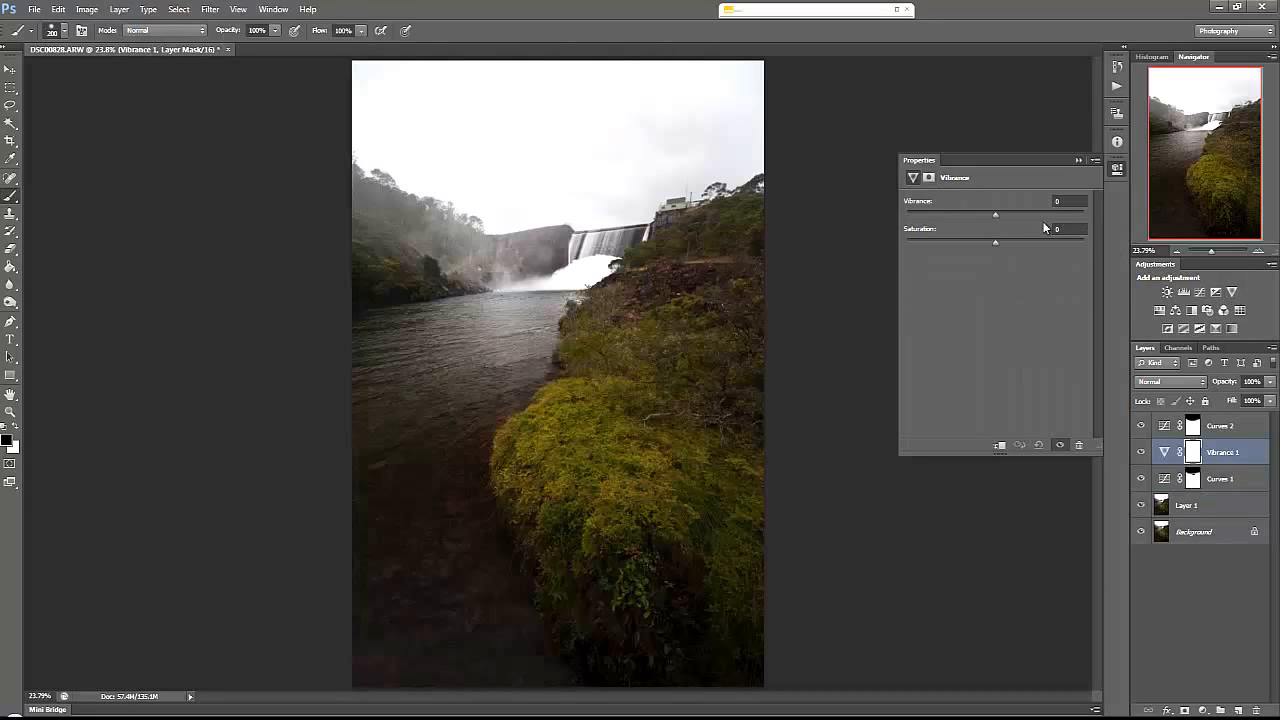
{"action": "left_click_drag", "start_coordinate": [994, 214], "coordinate": [1014, 214]}
{"action": "left_click_drag", "start_coordinate": [1235, 456], "coordinate": [1232, 418]}
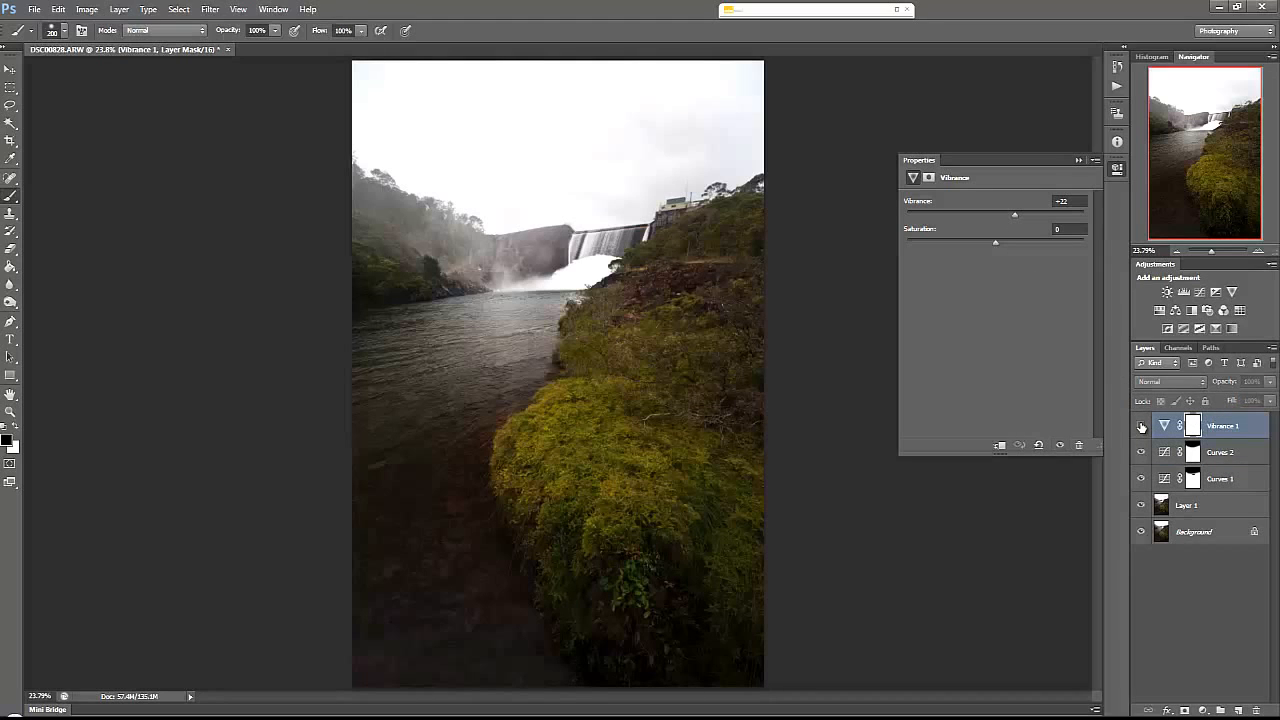
{"action": "left_click", "coordinate": [1117, 170]}
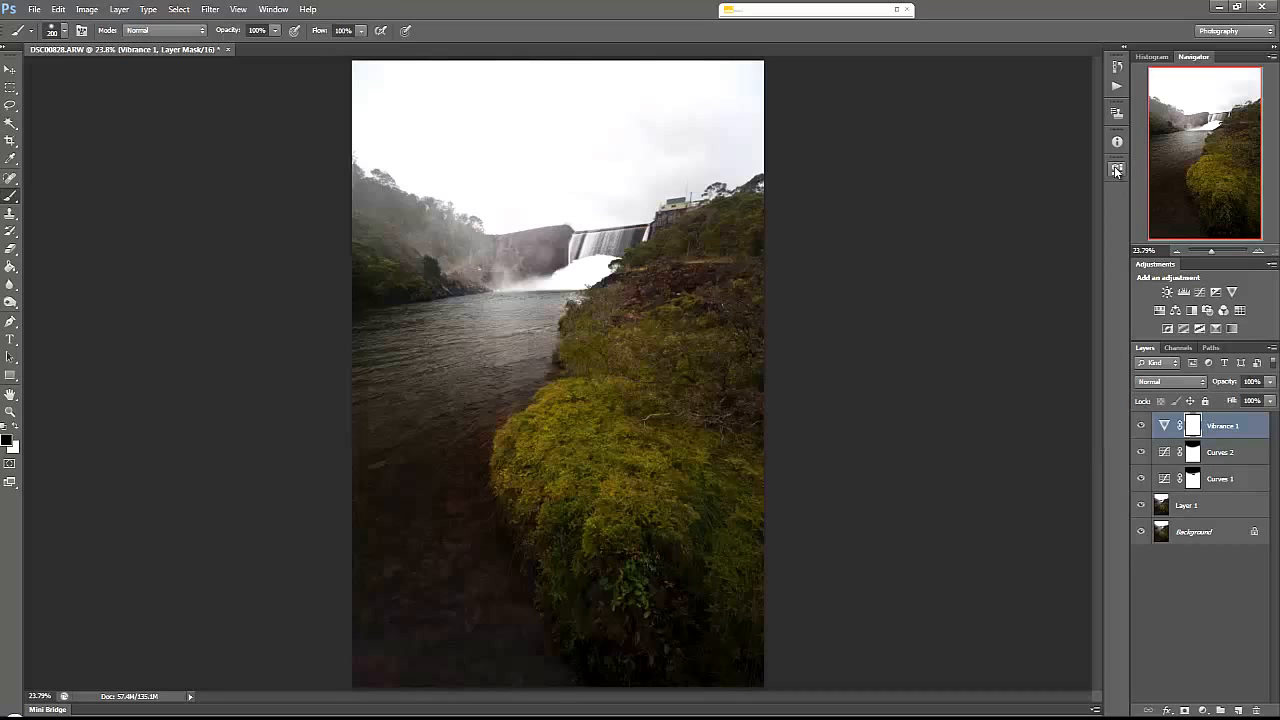
Step: Add a third Curves adjustment and darken the sky tones on the image, lowering input 211 to output 160
{"action": "left_click", "coordinate": [1200, 292]}
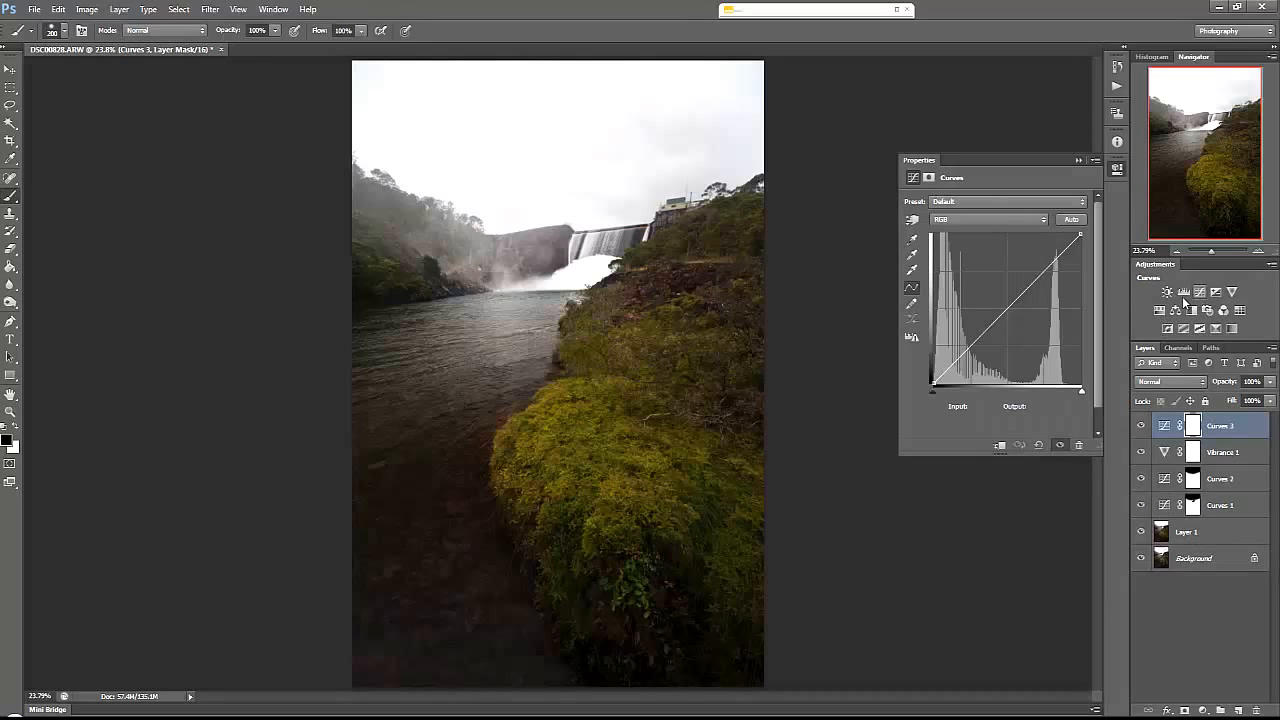
{"action": "left_click", "coordinate": [912, 220]}
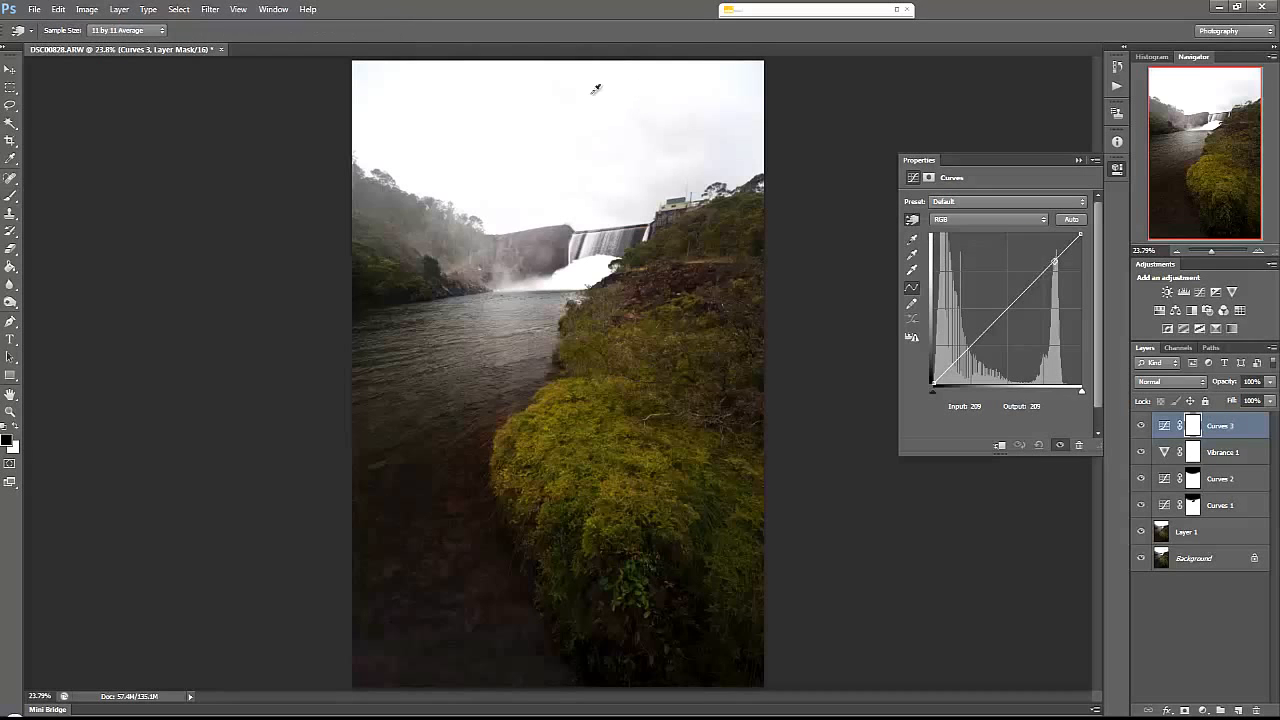
{"action": "left_click", "coordinate": [546, 121]}
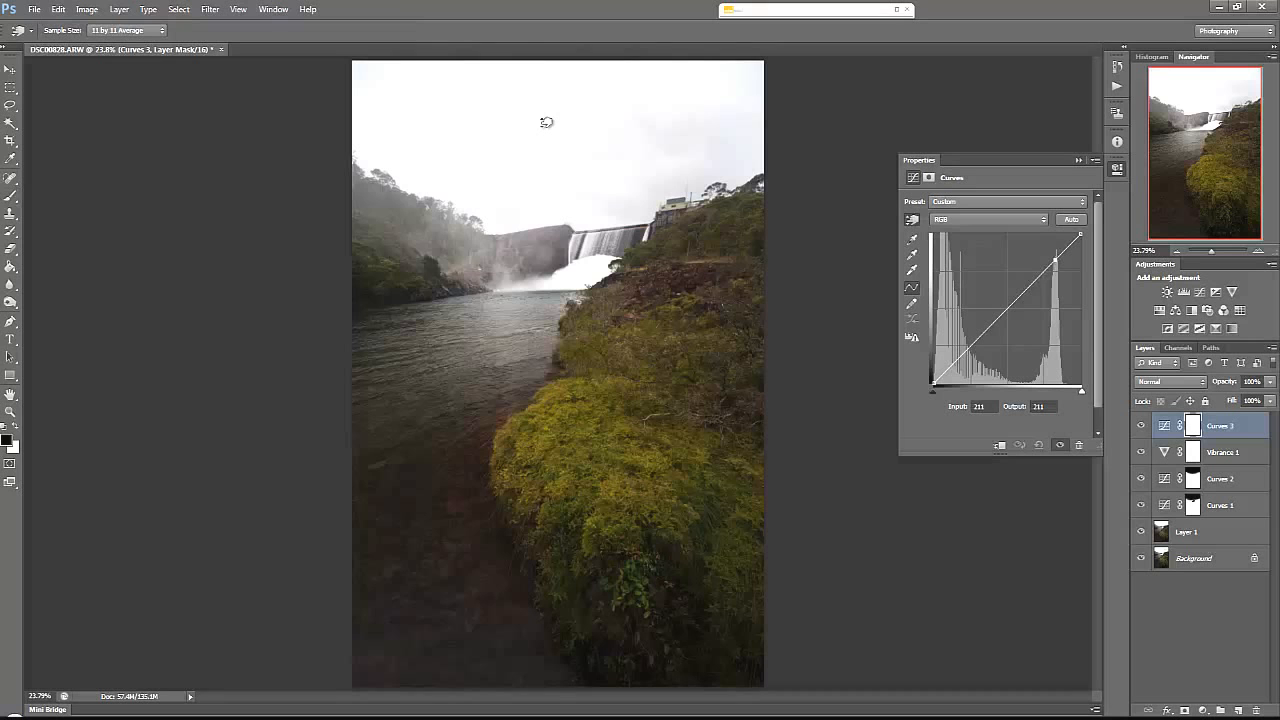
{"action": "left_click_drag", "start_coordinate": [546, 121], "coordinate": [553, 156]}
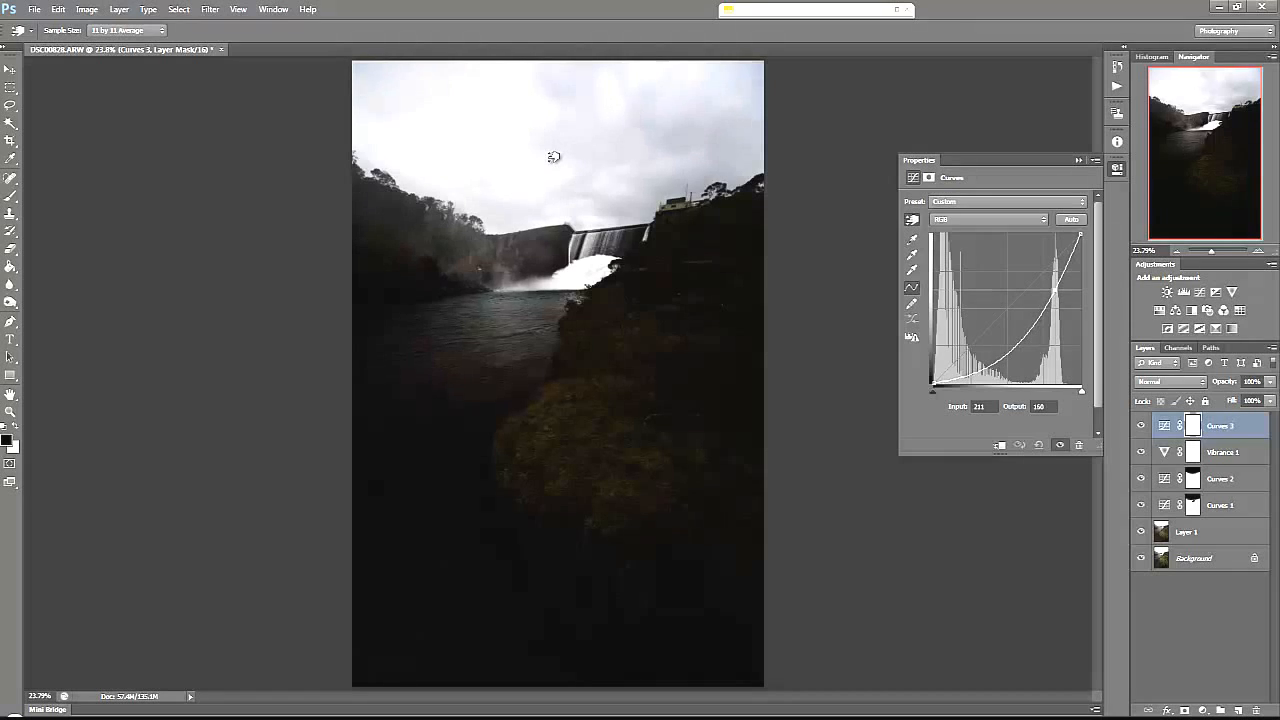
{"action": "left_click", "coordinate": [1117, 170]}
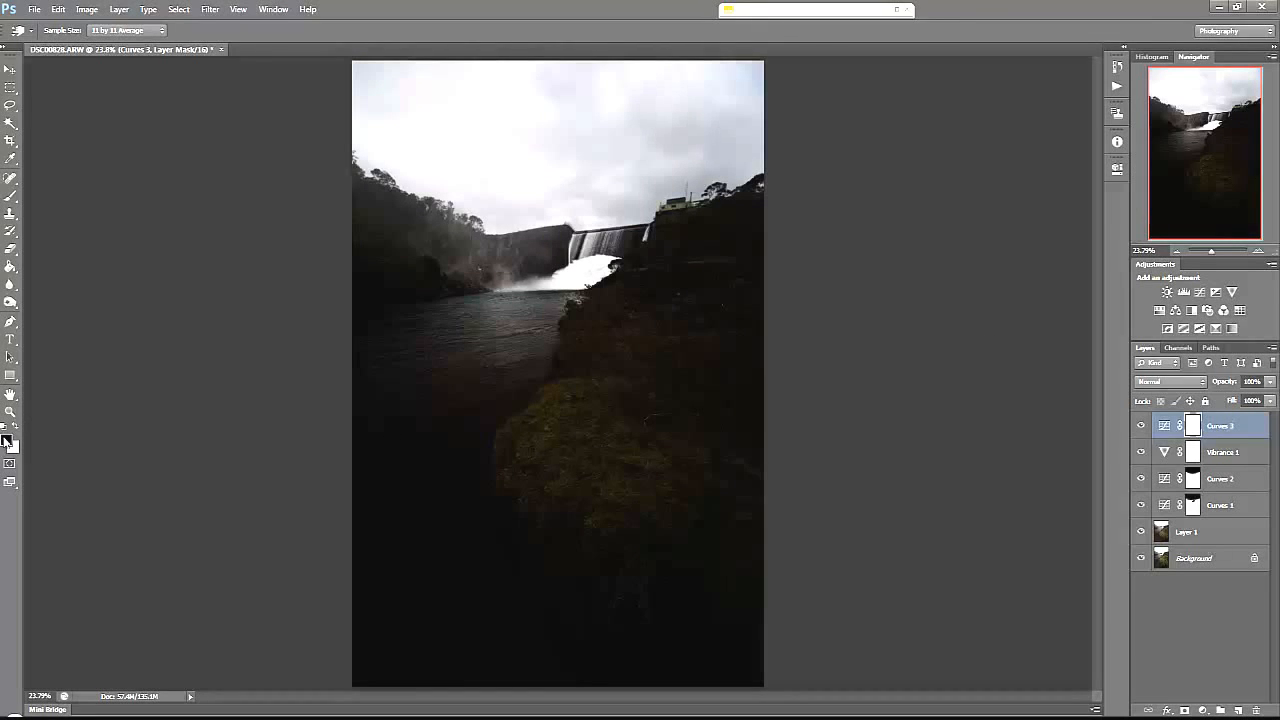
Step: Paint black over the land and water on the Curves 3 mask with a size 1700 brush, and compare with the layer hidden
{"action": "left_click", "coordinate": [12, 196]}
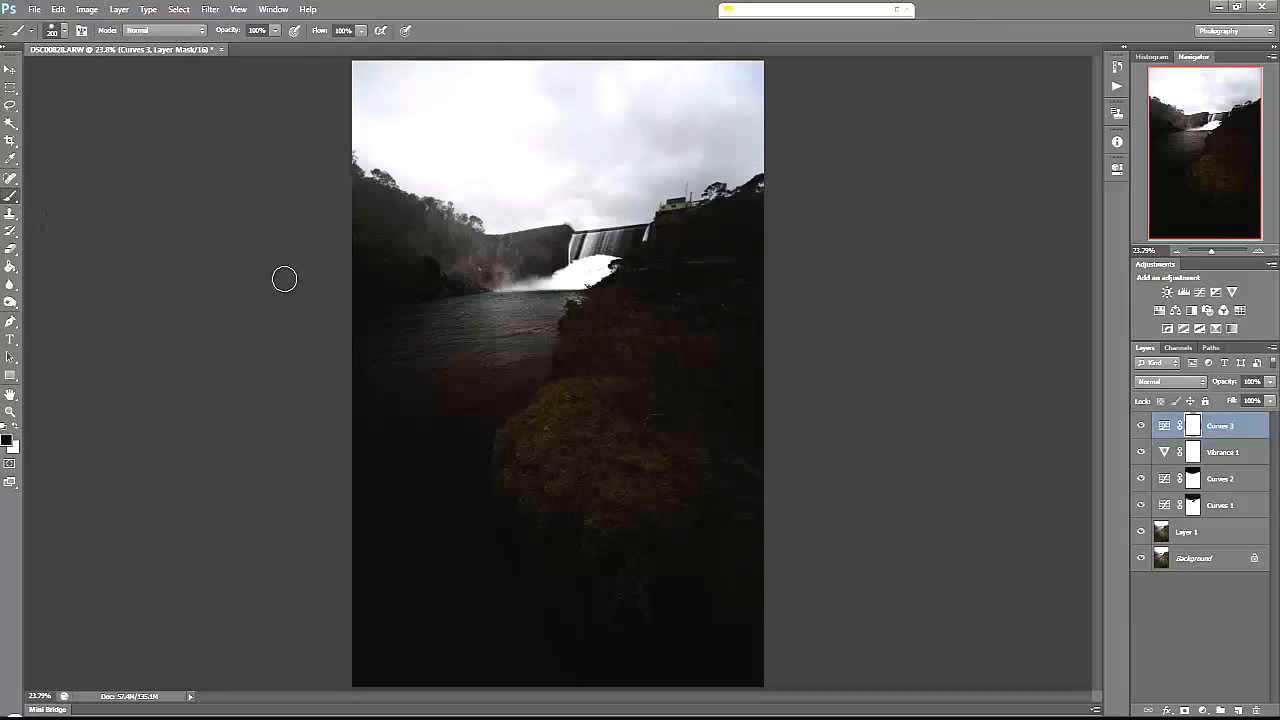
{"action": "key", "text": "]"}
{"action": "key", "text": "]"}
{"action": "key", "text": "]"}
{"action": "key", "text": "]"}
{"action": "key", "text": "]"}
{"action": "key", "text": "]"}
{"action": "key", "text": "]"}
{"action": "key", "text": "]"}
{"action": "key", "text": "]"}
{"action": "key", "text": "]"}
{"action": "key", "text": "]"}
{"action": "key", "text": "]"}
{"action": "key", "text": "]"}
{"action": "key", "text": "]"}
{"action": "key", "text": "]"}
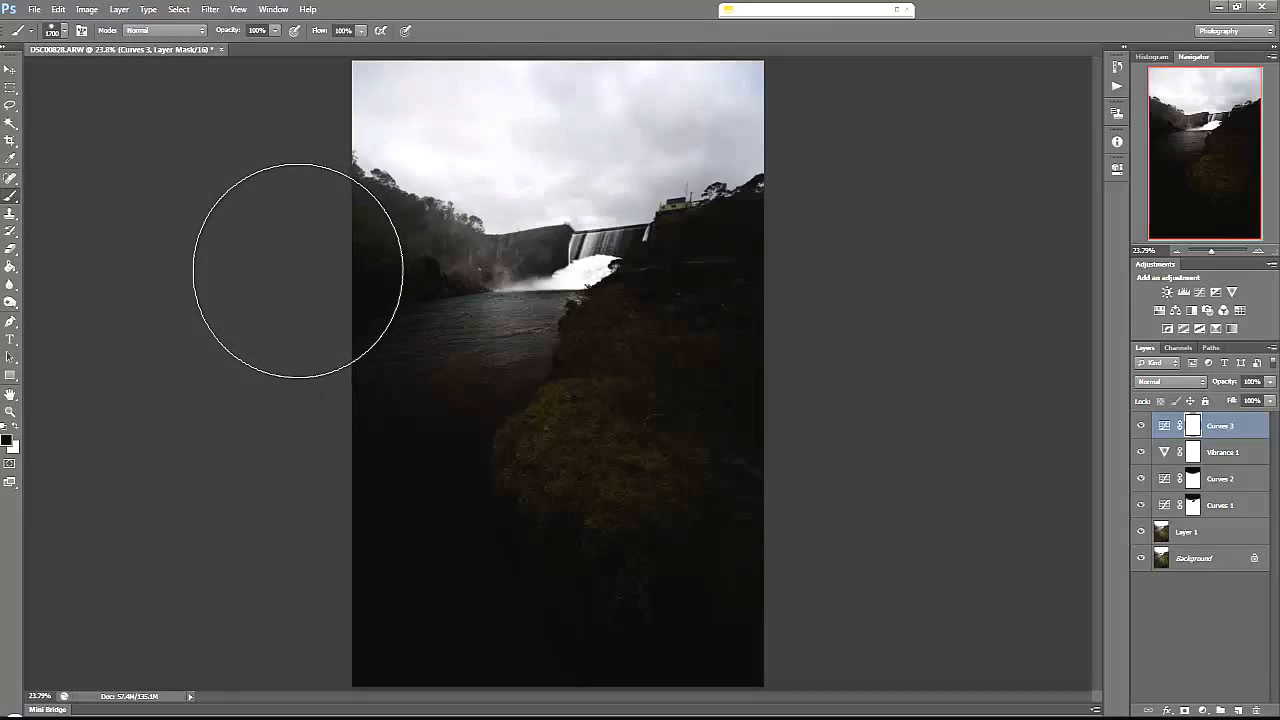
{"action": "mouse_move", "coordinate": [300, 266]}
{"action": "left_mouse_down"}
{"action": "mouse_move", "coordinate": [372, 300]}
{"action": "mouse_move", "coordinate": [564, 311]}
{"action": "mouse_move", "coordinate": [707, 309]}
{"action": "mouse_move", "coordinate": [801, 284]}
{"action": "mouse_move", "coordinate": [808, 361]}
{"action": "mouse_move", "coordinate": [625, 458]}
{"action": "mouse_move", "coordinate": [427, 463]}
{"action": "mouse_move", "coordinate": [364, 488]}
{"action": "mouse_move", "coordinate": [564, 599]}
{"action": "mouse_move", "coordinate": [852, 582]}
{"action": "mouse_move", "coordinate": [876, 594]}
{"action": "mouse_move", "coordinate": [684, 664]}
{"action": "mouse_move", "coordinate": [474, 666]}
{"action": "mouse_move", "coordinate": [350, 595]}
{"action": "mouse_move", "coordinate": [302, 428]}
{"action": "mouse_move", "coordinate": [335, 320]}
{"action": "mouse_move", "coordinate": [487, 358]}
{"action": "mouse_move", "coordinate": [873, 345]}
{"action": "mouse_move", "coordinate": [879, 315]}
{"action": "mouse_move", "coordinate": [817, 288]}
{"action": "mouse_move", "coordinate": [700, 300]}
{"action": "left_mouse_up"}
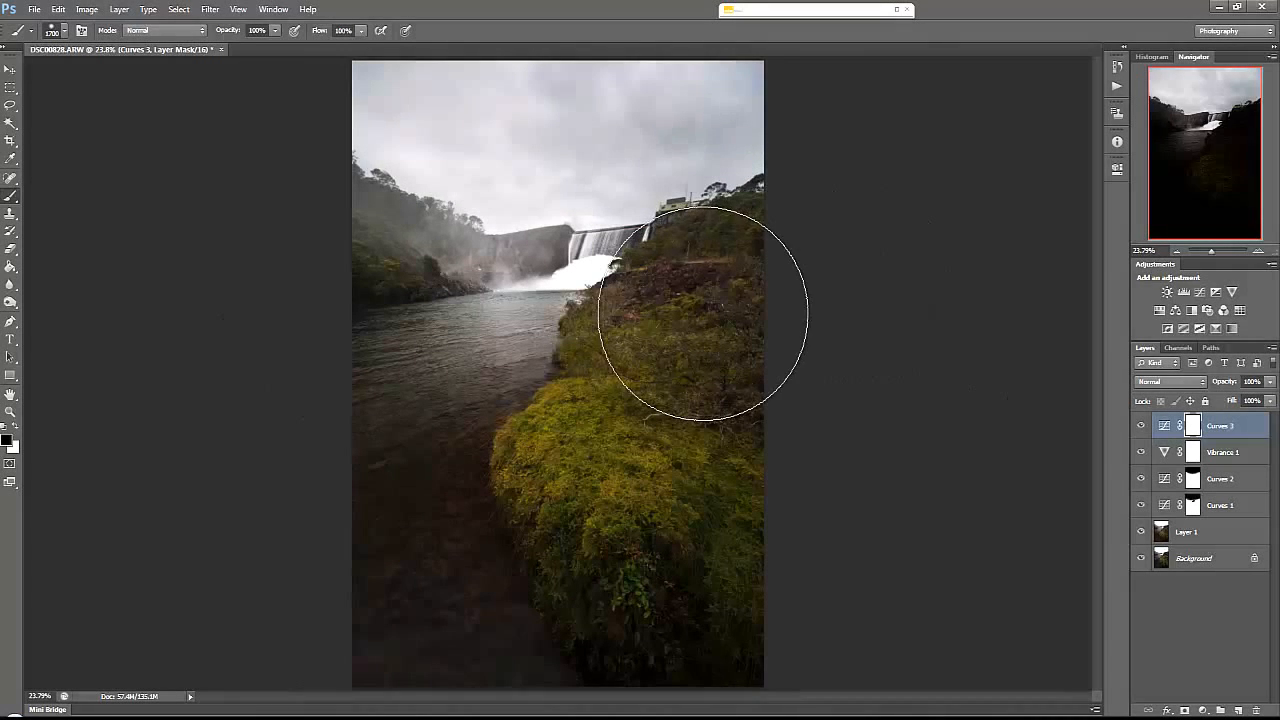
{"action": "left_click", "coordinate": [1141, 427]}
{"action": "left_click", "coordinate": [1141, 427]}
{"action": "left_click", "coordinate": [1141, 427]}
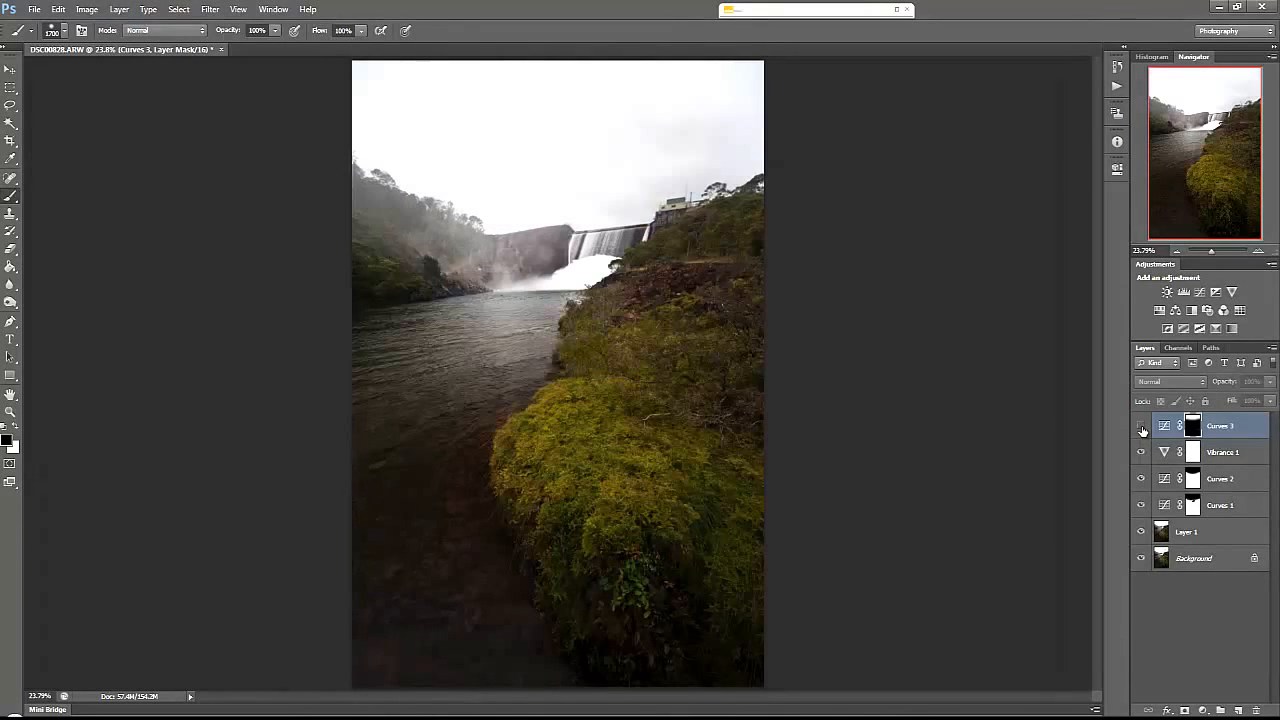
{"action": "left_click", "coordinate": [1141, 427]}
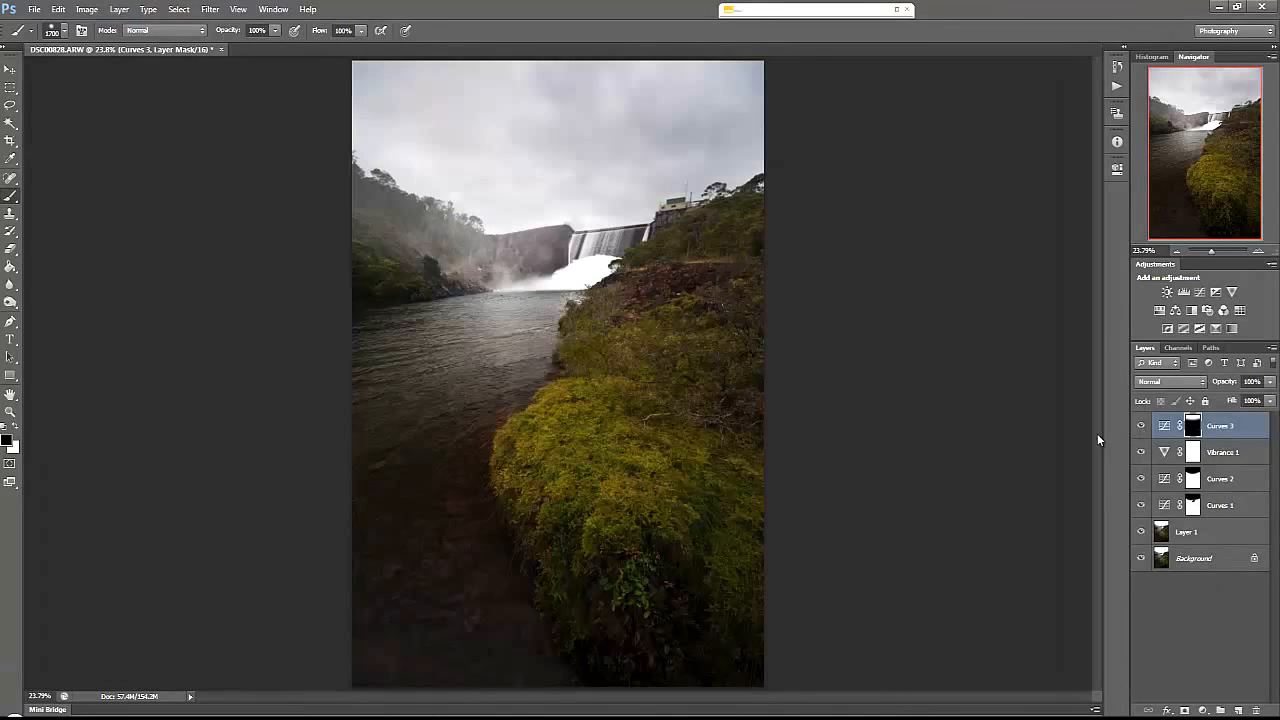
Step: Add a fourth Curves adjustment and brighten the yellow-green bush tones on the image, raising input 54 to output 80
{"action": "left_click", "coordinate": [1204, 296]}
{"action": "left_click", "coordinate": [912, 219]}
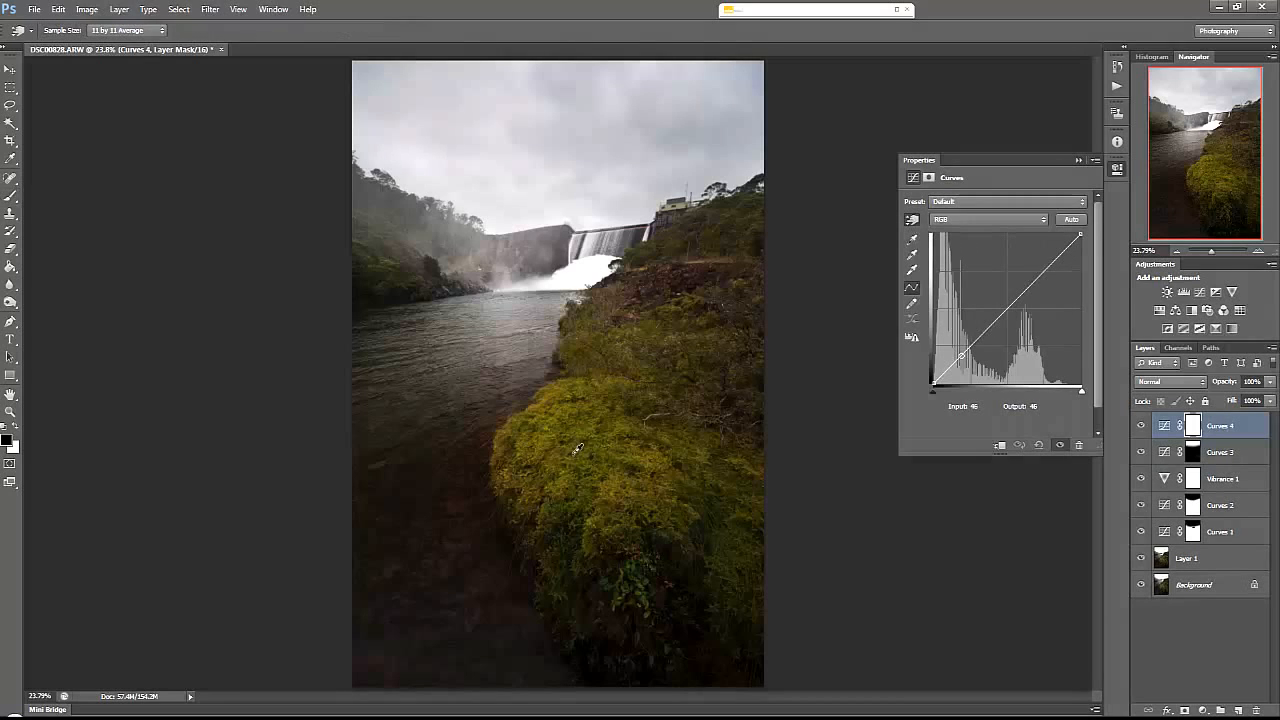
{"action": "left_click_drag", "start_coordinate": [585, 453], "coordinate": [586, 437]}
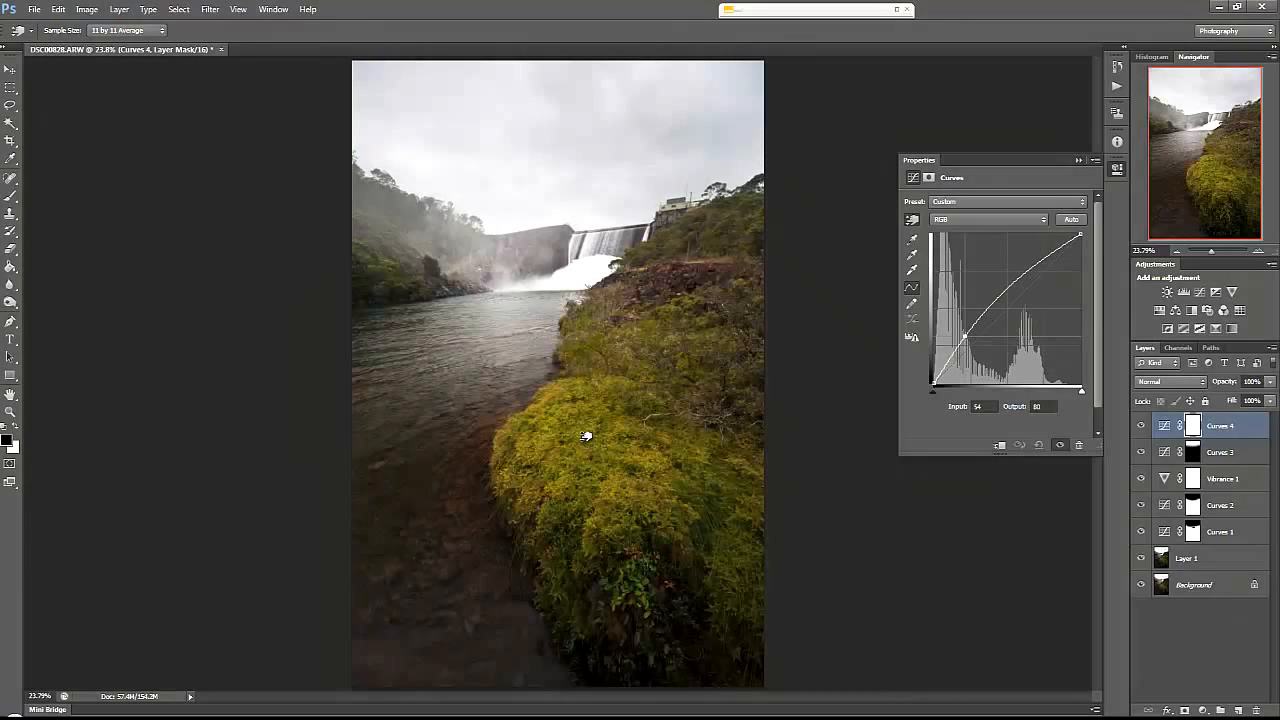
Step: Fill the Curves 4 mask entirely with black using the Paint Bucket
{"action": "left_click", "coordinate": [1123, 169]}
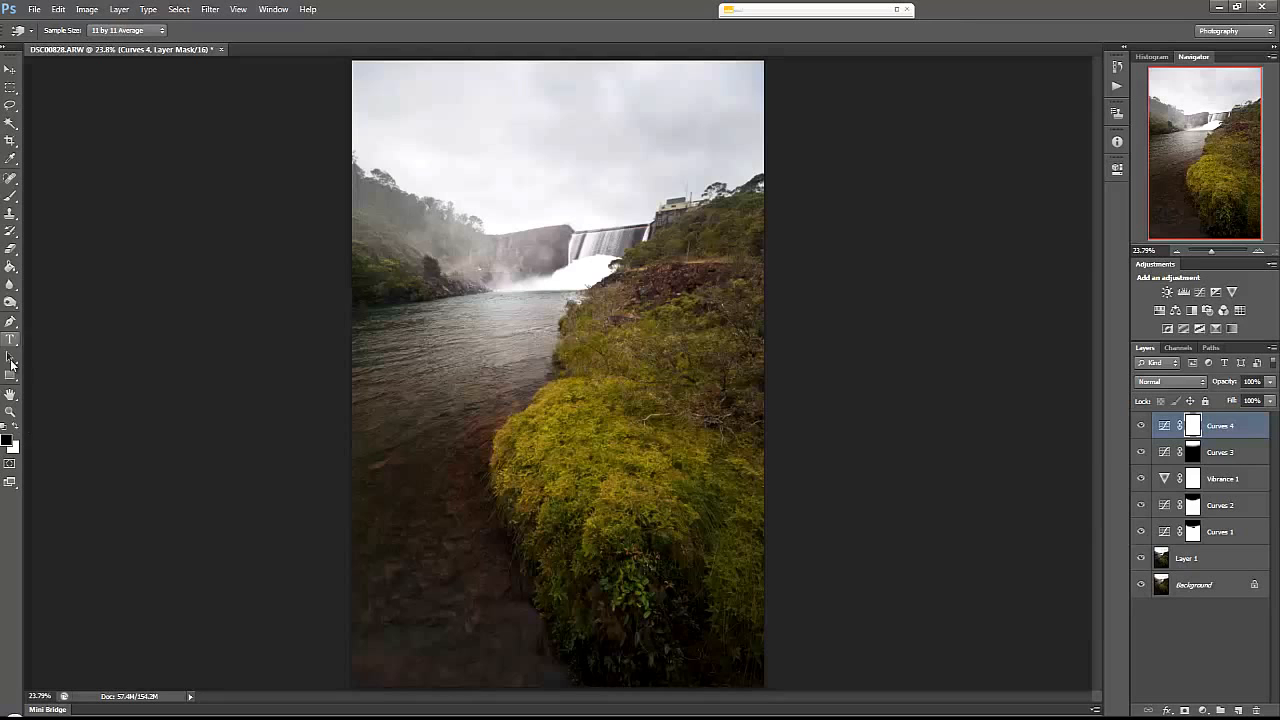
{"action": "left_click", "coordinate": [11, 196]}
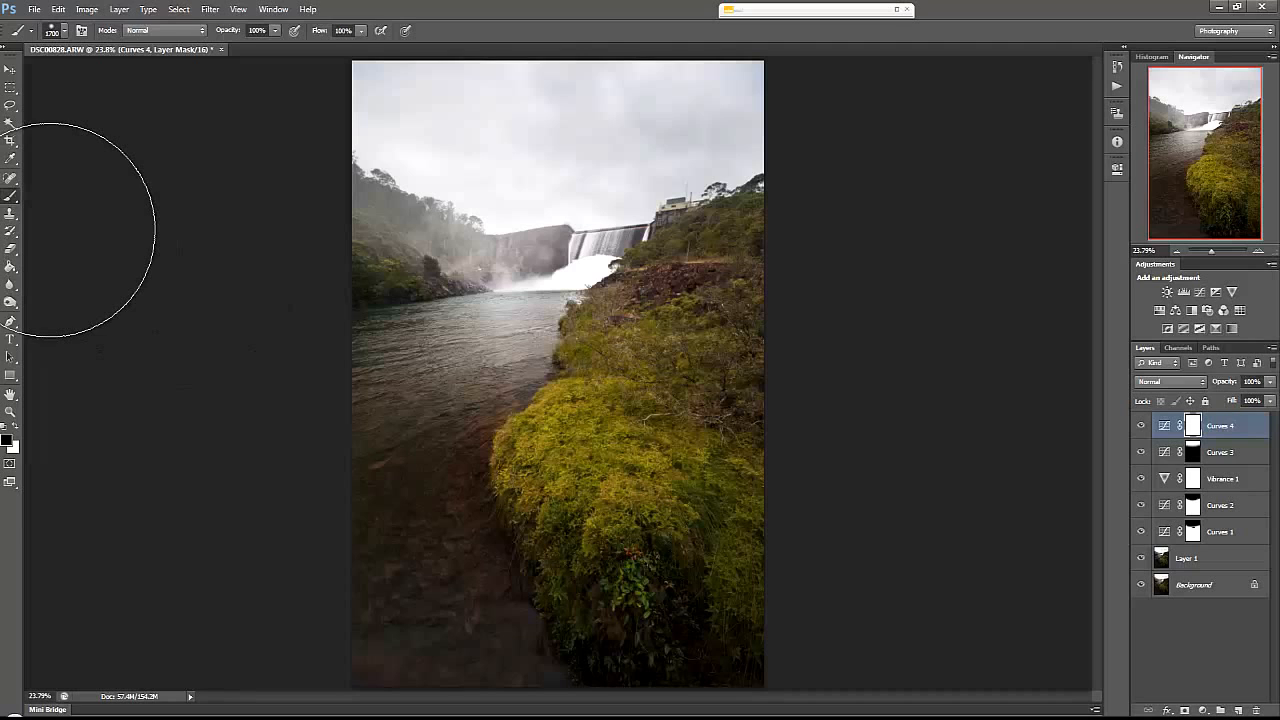
{"action": "left_click", "coordinate": [10, 267]}
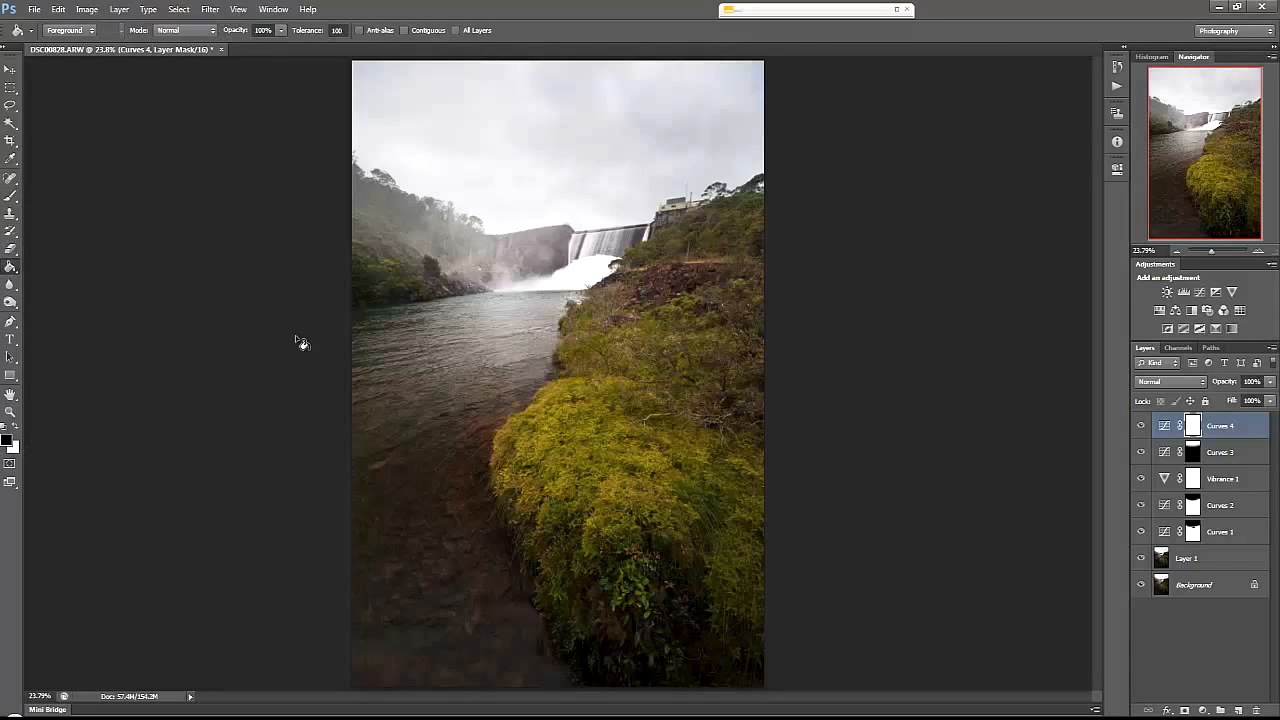
{"action": "left_click", "coordinate": [461, 315]}
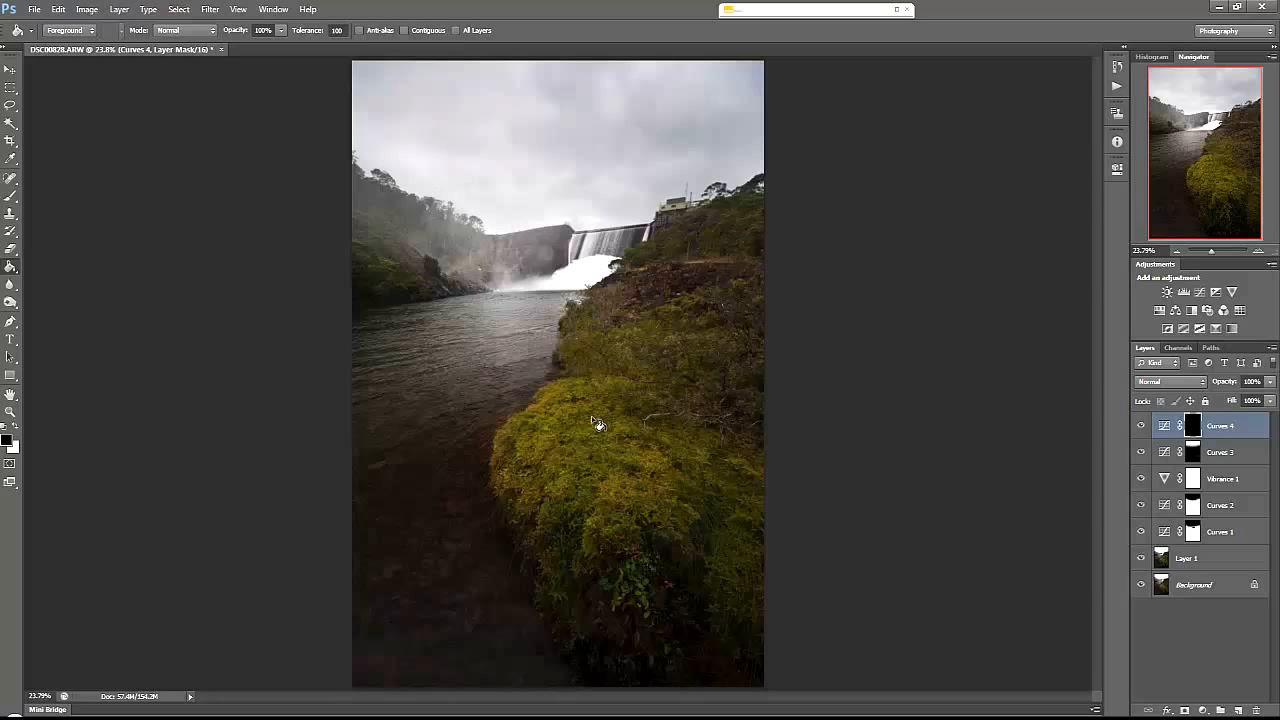
Step: Paint white over the large yellow-green bush on the Curves 4 mask with the size 1700 brush
{"action": "left_click", "coordinate": [10, 195]}
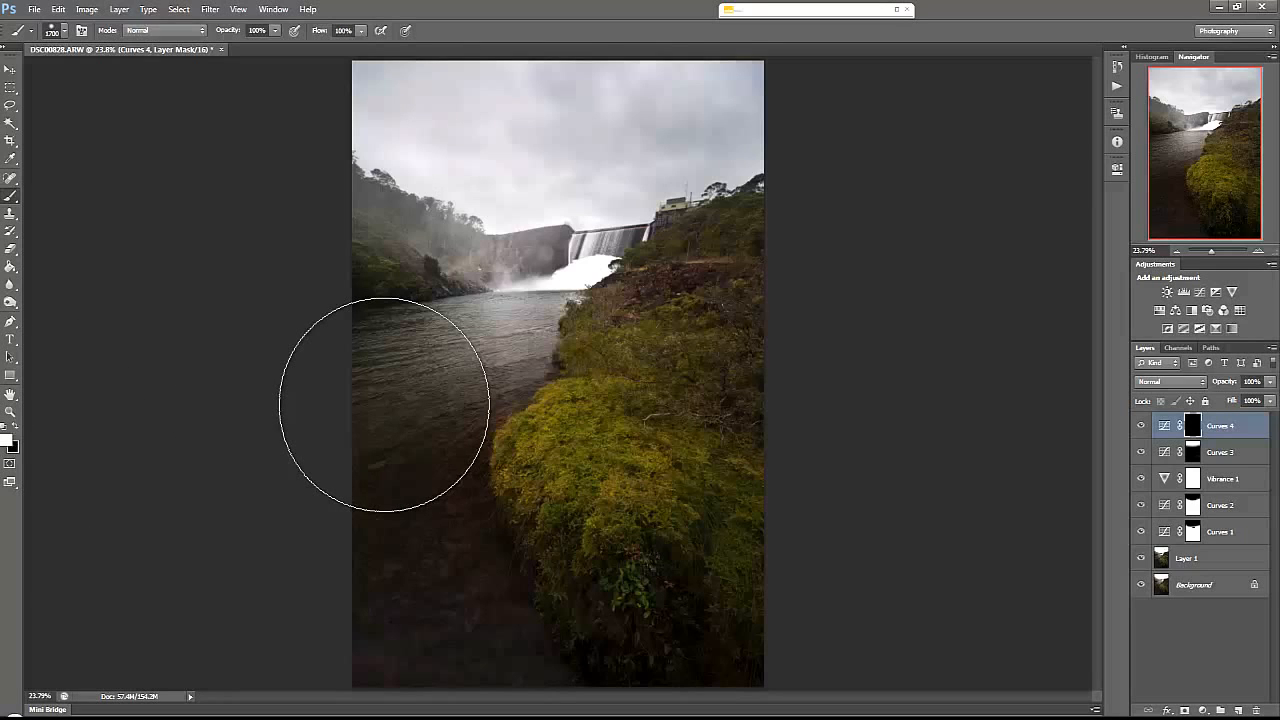
{"action": "key", "text": "x"}
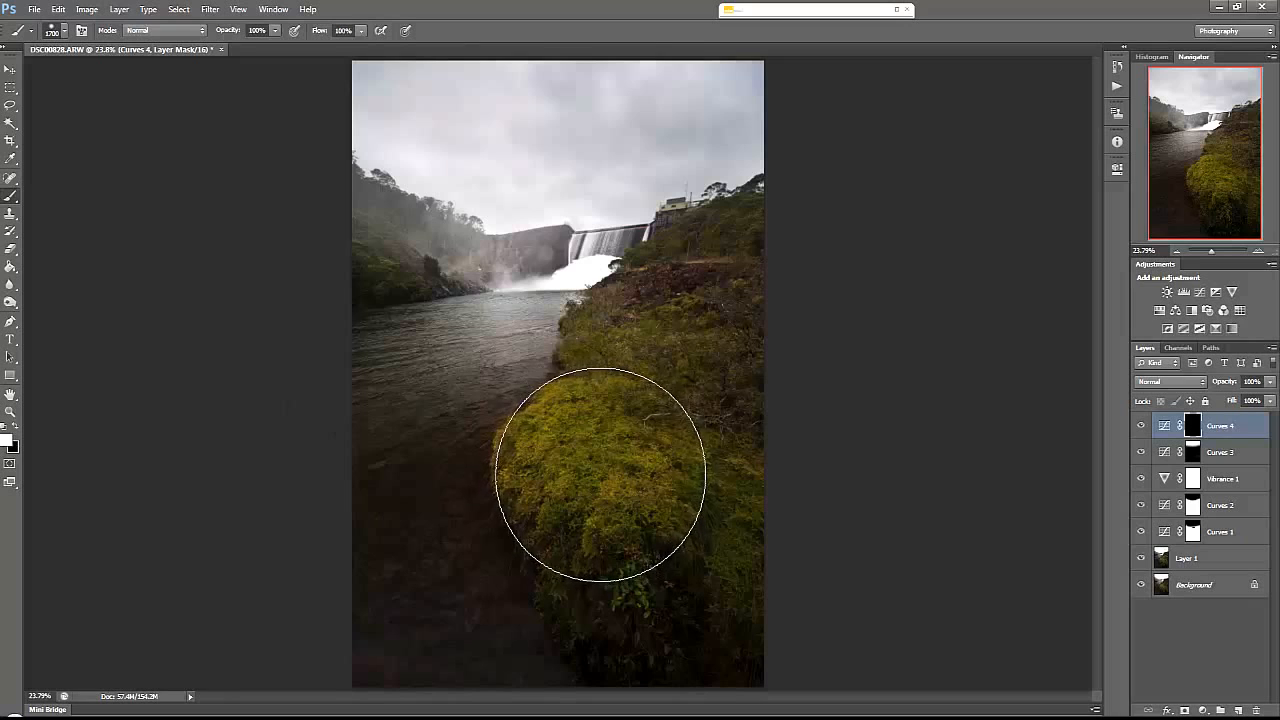
{"action": "mouse_move", "coordinate": [598, 472]}
{"action": "left_mouse_down"}
{"action": "mouse_move", "coordinate": [608, 512]}
{"action": "mouse_move", "coordinate": [683, 558]}
{"action": "mouse_move", "coordinate": [677, 473]}
{"action": "mouse_move", "coordinate": [664, 458]}
{"action": "mouse_move", "coordinate": [715, 589]}
{"action": "mouse_move", "coordinate": [620, 537]}
{"action": "mouse_move", "coordinate": [629, 610]}
{"action": "mouse_move", "coordinate": [686, 631]}
{"action": "mouse_move", "coordinate": [602, 565]}
{"action": "mouse_move", "coordinate": [584, 472]}
{"action": "mouse_move", "coordinate": [697, 579]}
{"action": "mouse_move", "coordinate": [639, 513]}
{"action": "mouse_move", "coordinate": [623, 467]}
{"action": "left_mouse_up"}
{"action": "key", "text": "x"}
Step: Reduce the brush to size 500 and paint white over the dark far riverbank on the Curves 4 mask
{"action": "key", "text": "bracketleft"}
{"action": "key", "text": "bracketleft"}
{"action": "key", "text": "bracketleft"}
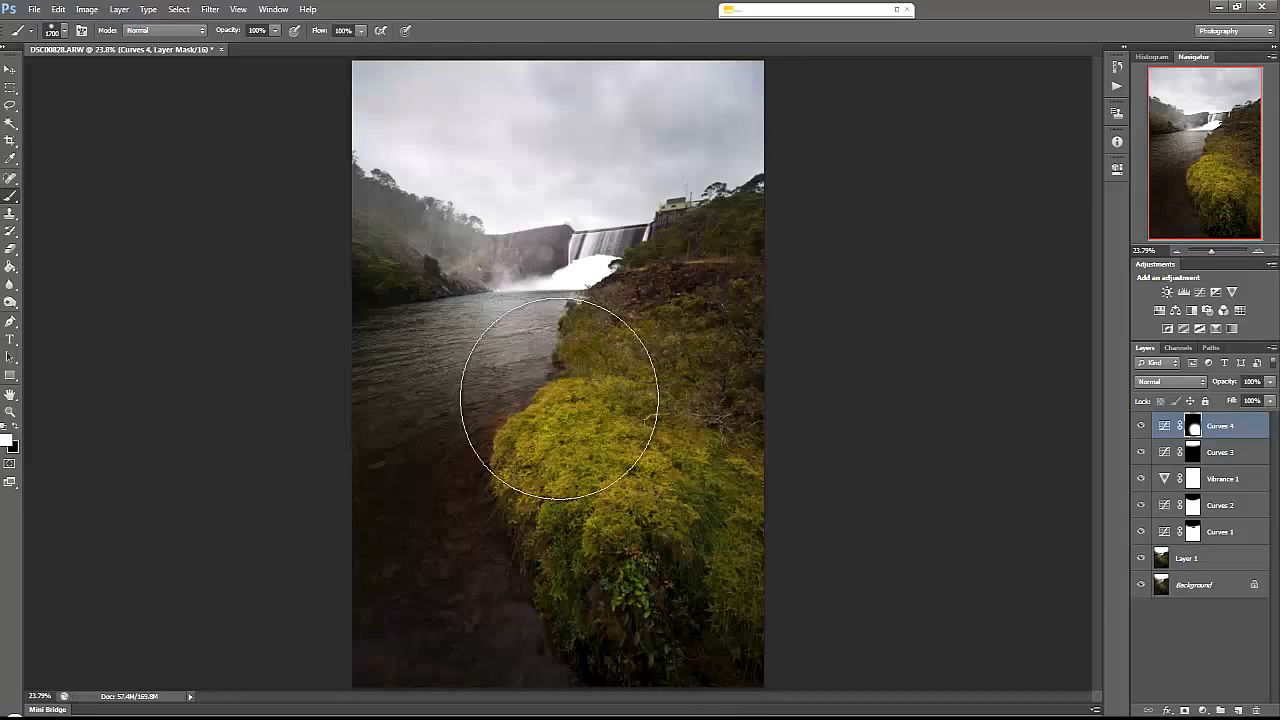
{"action": "key", "text": "bracketleft"}
{"action": "key", "text": "bracketleft"}
{"action": "key", "text": "bracketleft"}
{"action": "key", "text": "bracketleft"}
{"action": "key", "text": "bracketleft"}
{"action": "key", "text": "bracketleft"}
{"action": "key", "text": "bracketleft"}
{"action": "mouse_move", "coordinate": [357, 277]}
{"action": "left_mouse_down"}
{"action": "mouse_move", "coordinate": [535, 262]}
{"action": "mouse_move", "coordinate": [465, 246]}
{"action": "left_mouse_up"}
Step: Lower the brush opacity to 77%, paint white across the far bank and rocky slope on the Curves 4 mask, and compare with the layer hidden
{"action": "left_click_drag", "start_coordinate": [227, 33], "coordinate": [215, 33]}
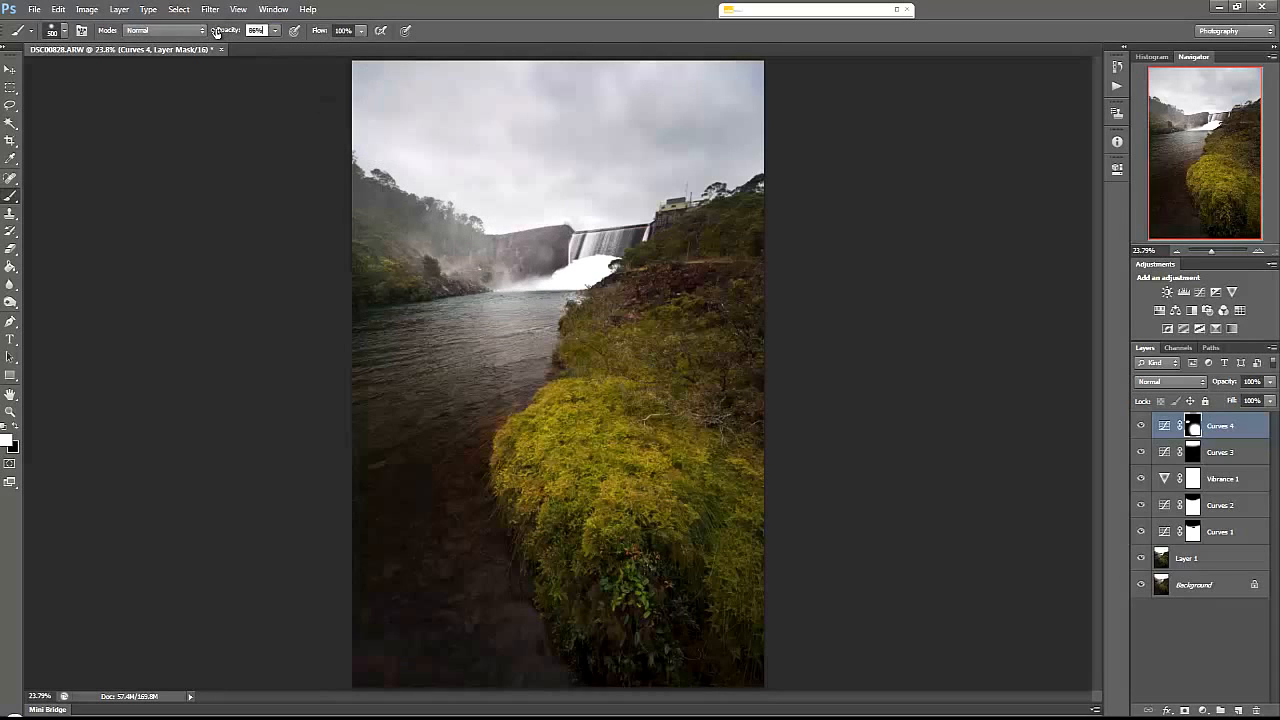
{"action": "mouse_move", "coordinate": [357, 209]}
{"action": "left_mouse_down"}
{"action": "mouse_move", "coordinate": [466, 251]}
{"action": "mouse_move", "coordinate": [557, 255]}
{"action": "left_mouse_up"}
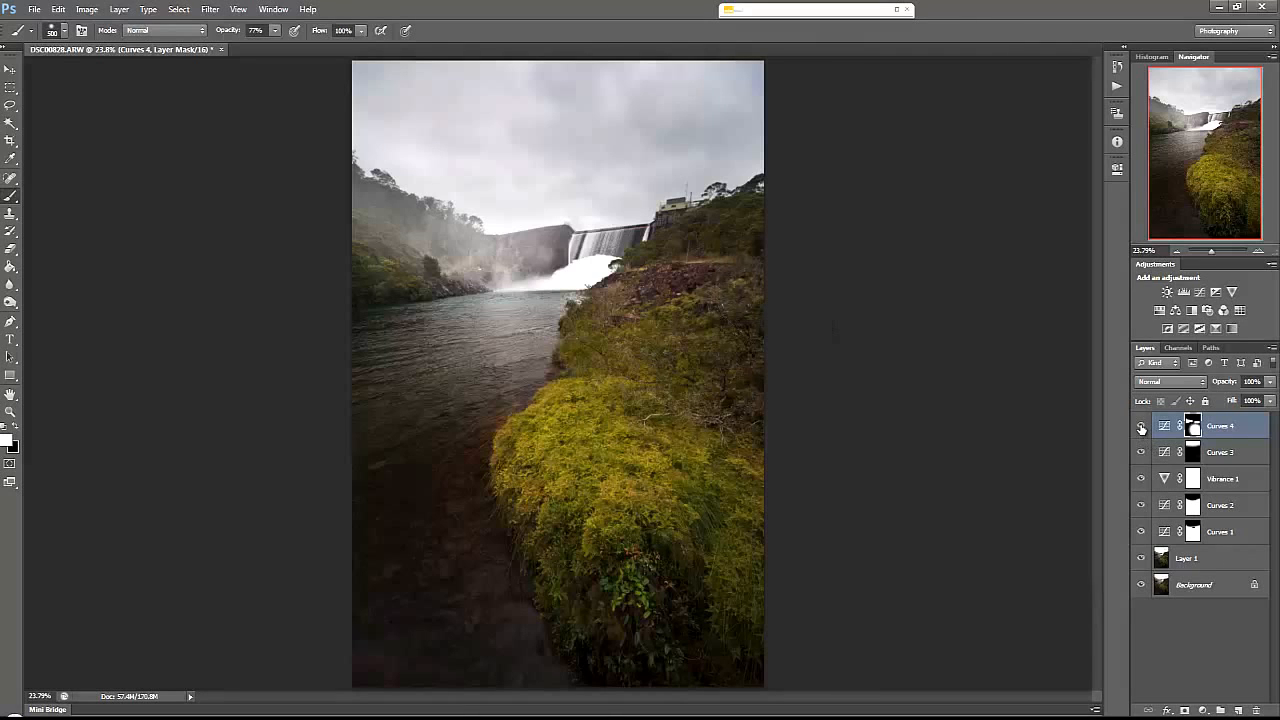
{"action": "left_click", "coordinate": [1141, 426]}
{"action": "left_click", "coordinate": [1141, 426]}
{"action": "left_click", "coordinate": [1141, 426]}
{"action": "left_click", "coordinate": [1141, 426]}
Step: Paint black back over the misty far bank and waterfall base on the Curves 4 mask at 77% opacity, and compare with the layer hidden
{"action": "key", "text": "x"}
{"action": "mouse_move", "coordinate": [380, 257]}
{"action": "left_mouse_down"}
{"action": "mouse_move", "coordinate": [357, 269]}
{"action": "mouse_move", "coordinate": [428, 257]}
{"action": "left_mouse_up"}
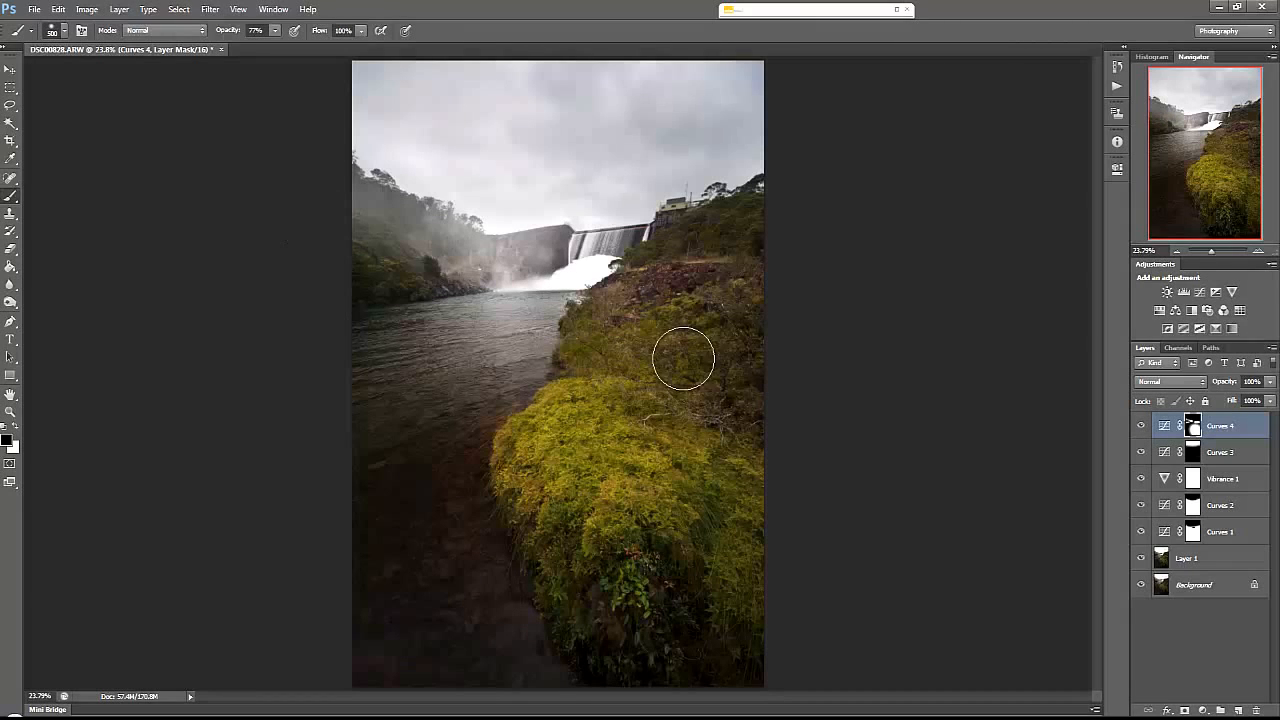
{"action": "left_click_drag", "start_coordinate": [543, 272], "coordinate": [420, 280]}
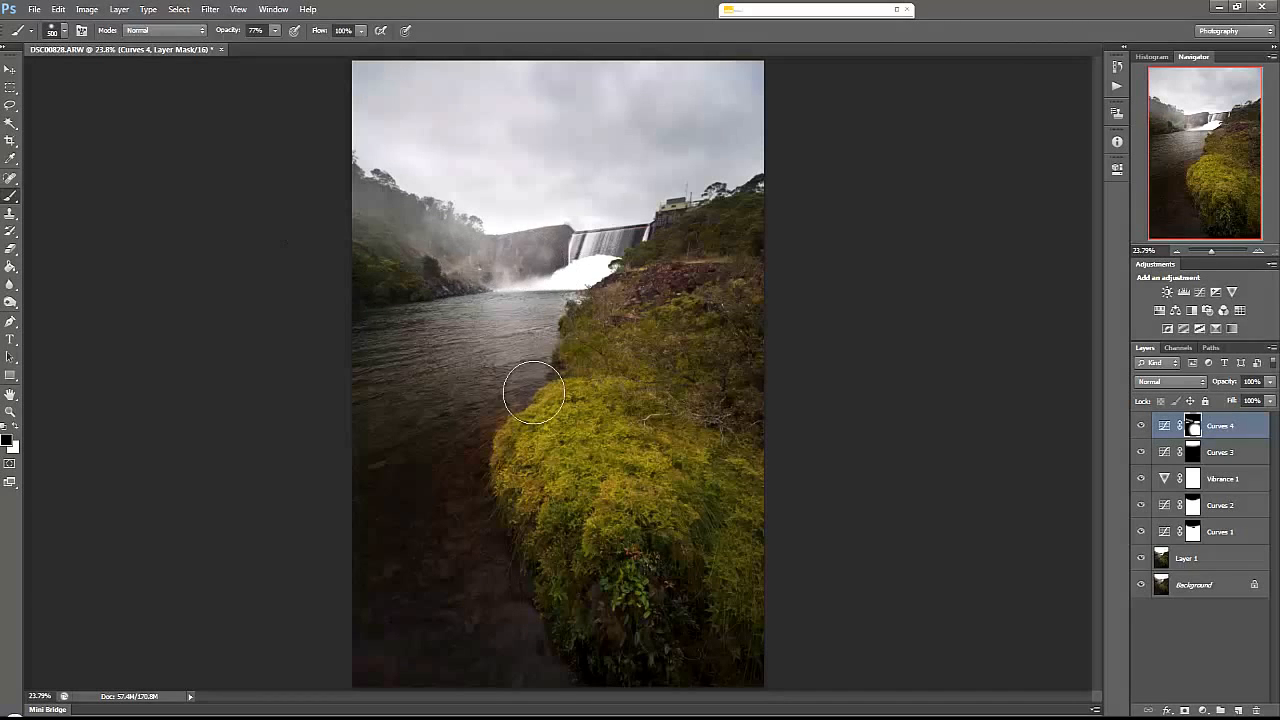
{"action": "left_click", "coordinate": [1142, 426]}
{"action": "left_click", "coordinate": [1142, 426]}
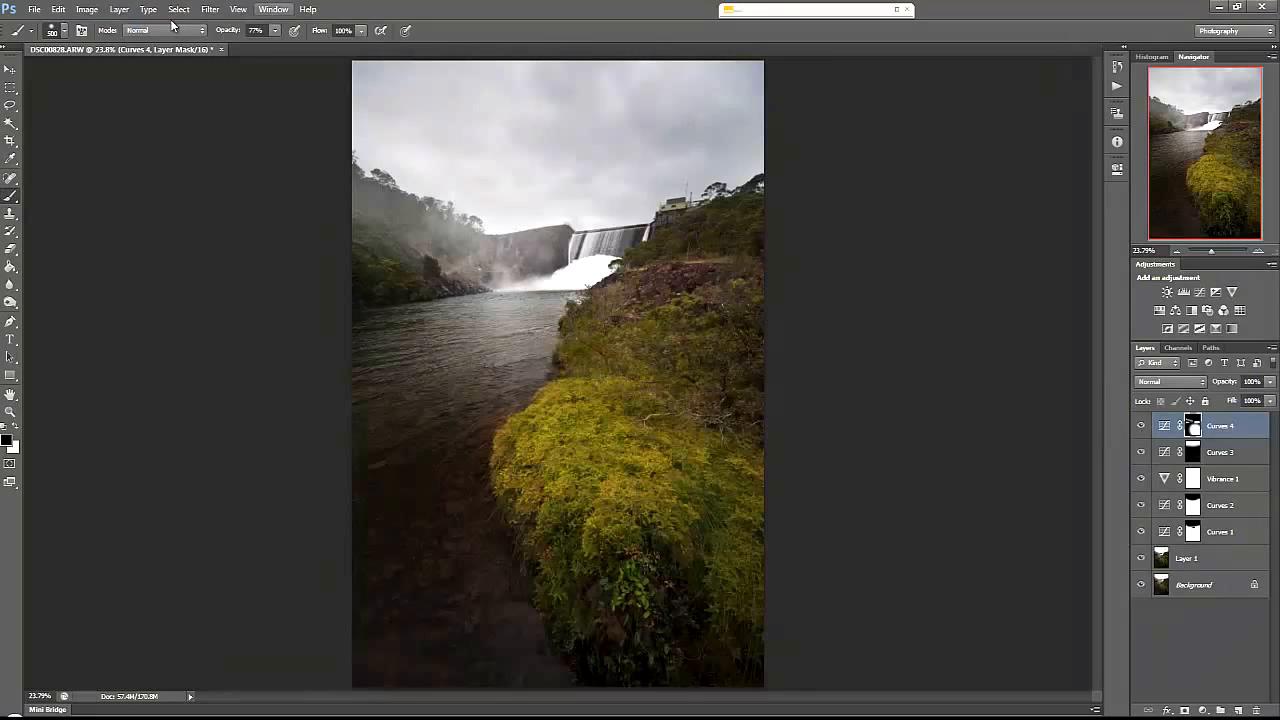
Step: Rotate the whole image 180° to check its balance upside down, and undo the rotation
{"action": "left_click", "coordinate": [88, 10]}
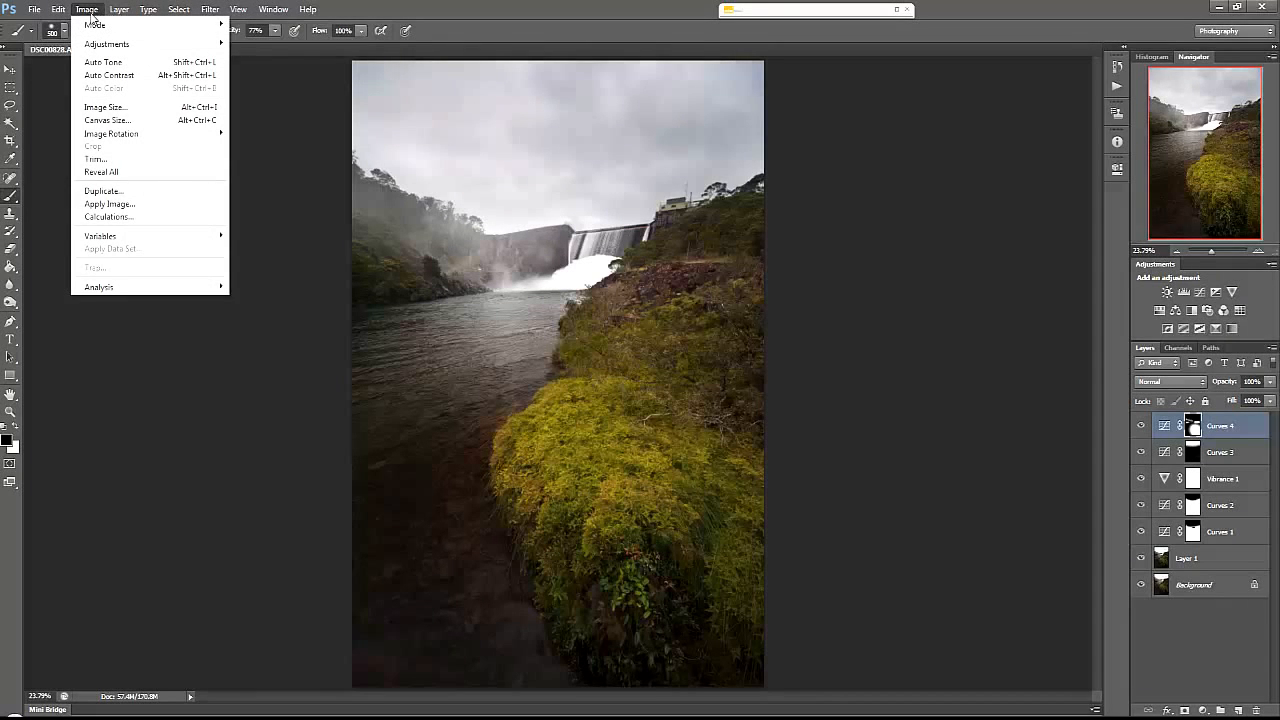
{"action": "mouse_move", "coordinate": [108, 134]}
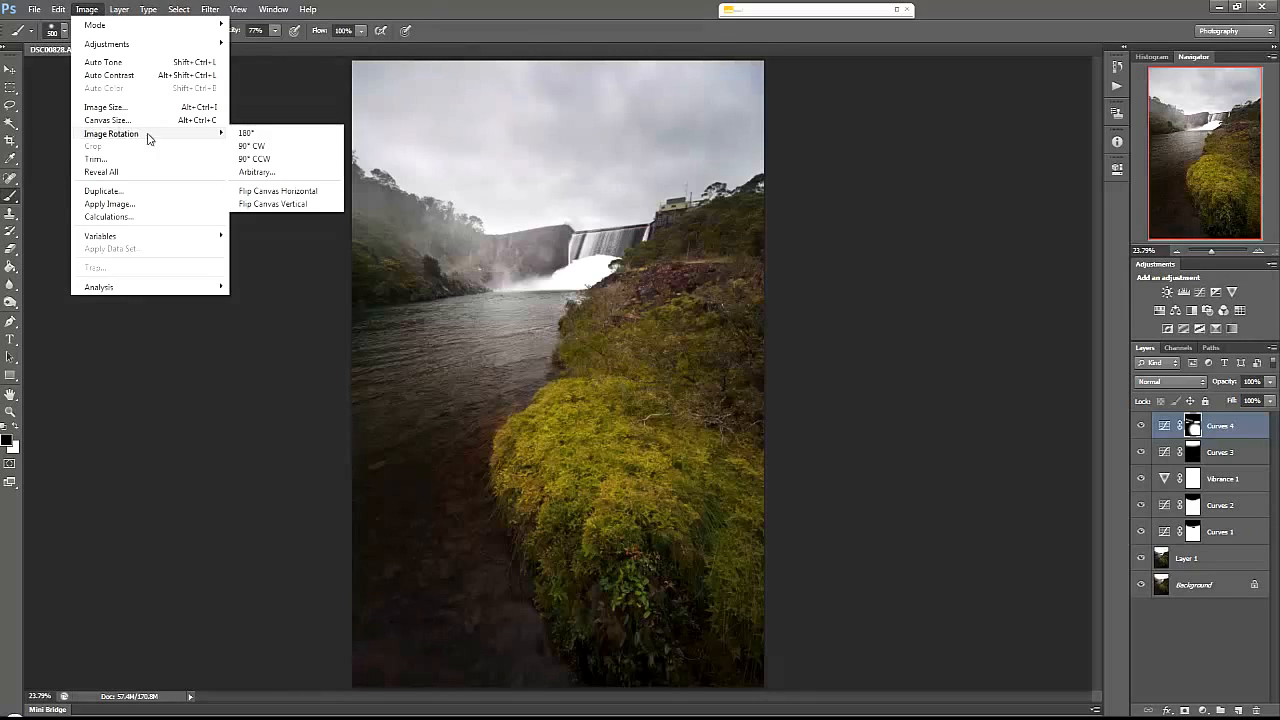
{"action": "left_click", "coordinate": [245, 134]}
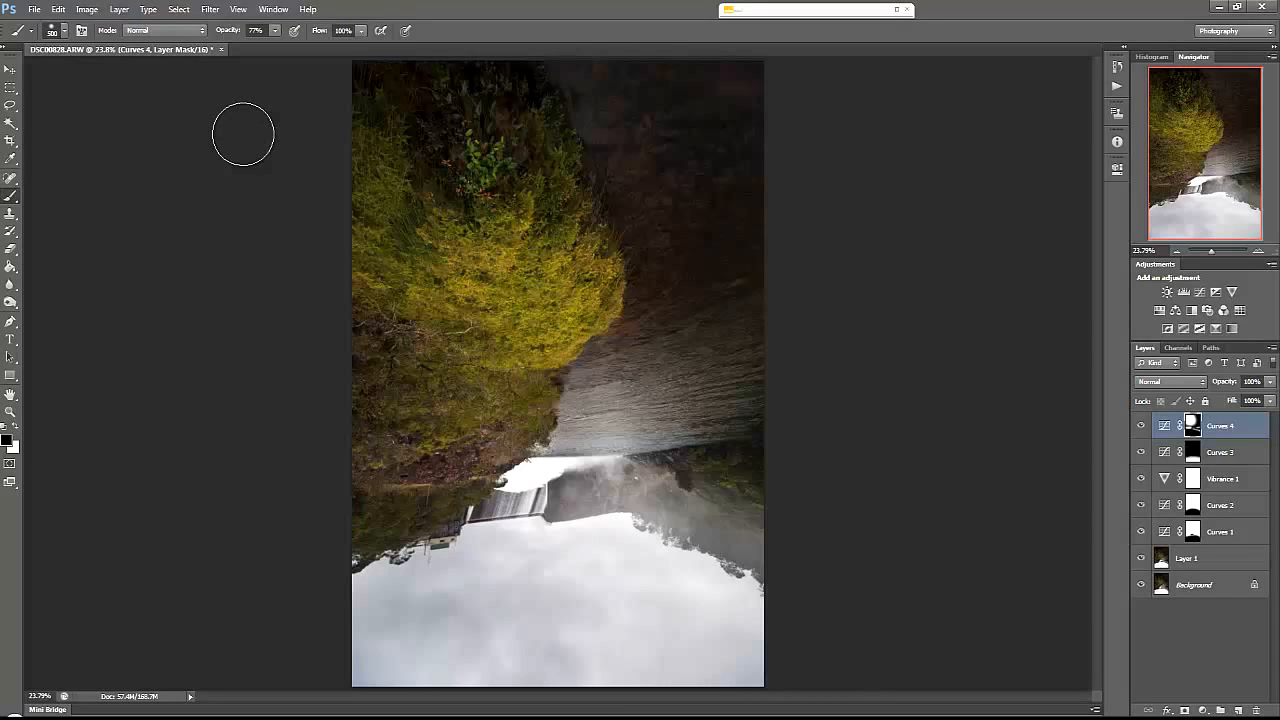
{"action": "key", "text": "ctrl+z"}
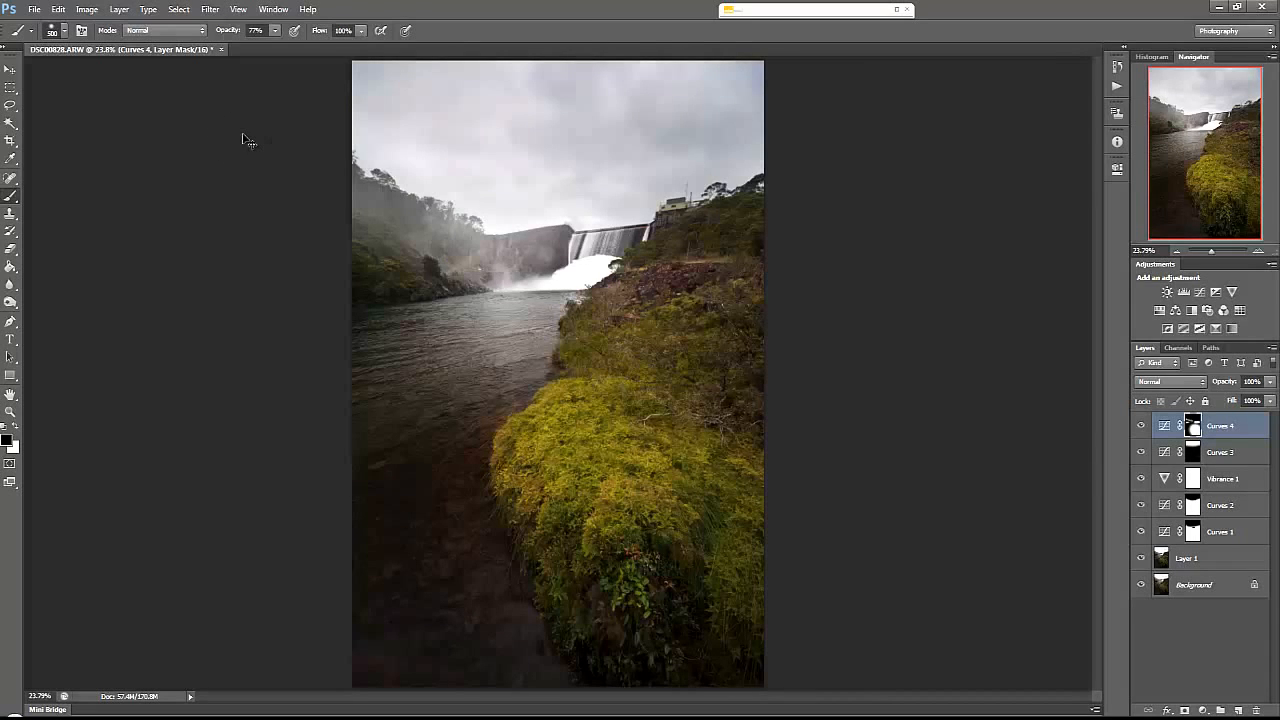
{"action": "key", "text": "ctrl+z"}
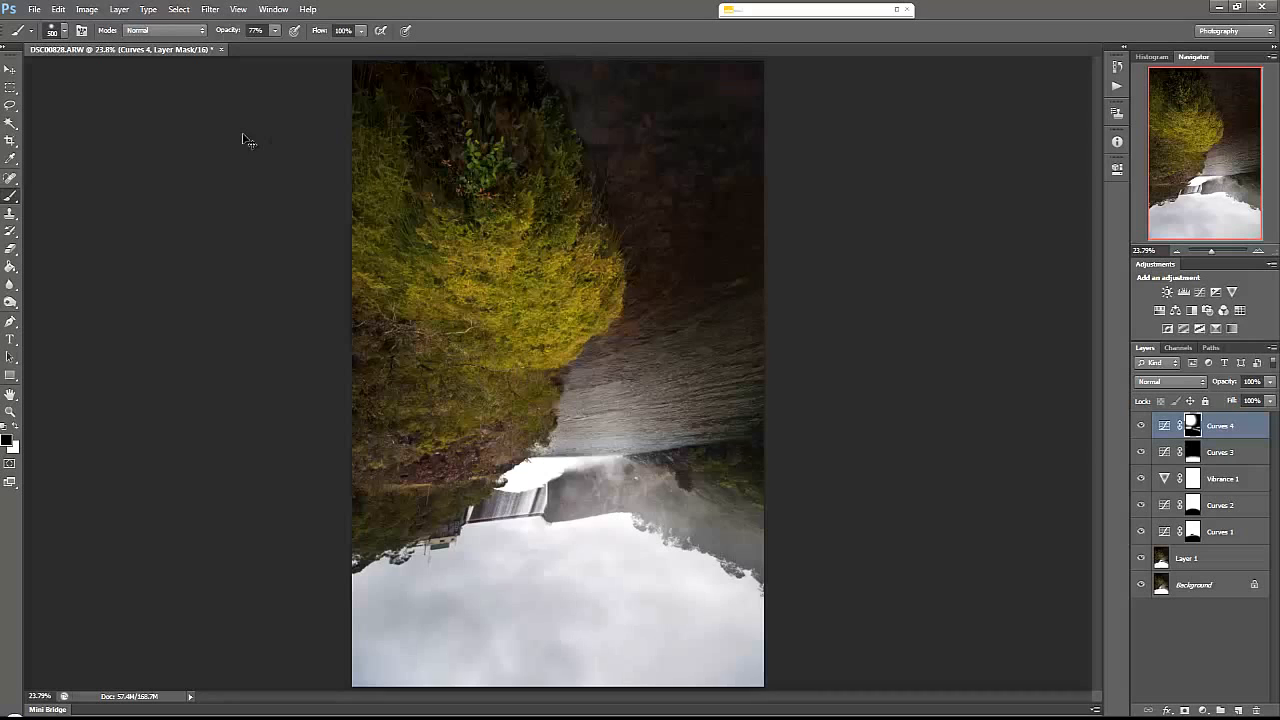
{"action": "key", "text": "ctrl+z"}
{"action": "key", "text": "ctrl+z"}
{"action": "key", "text": "ctrl+z"}
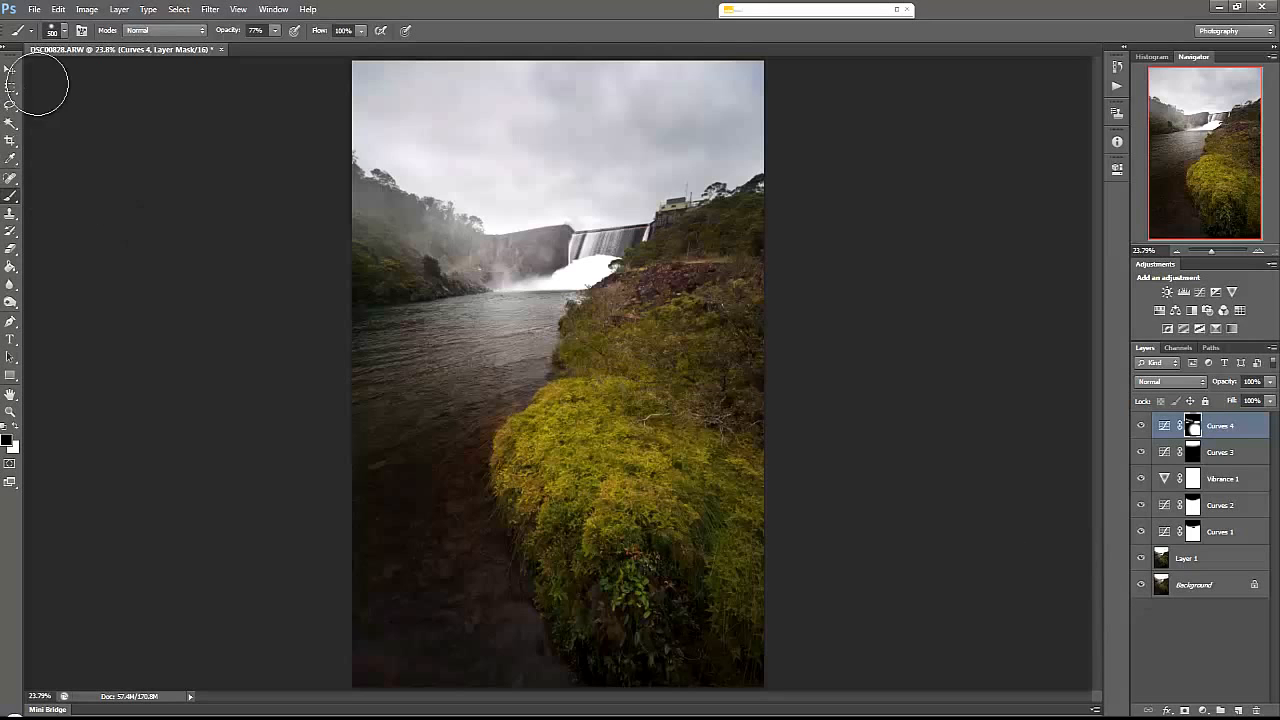
Step: Crop the photo to a 1 x 1 square framing the dam, river and bush, and compare it with the uncropped version
{"action": "left_click", "coordinate": [12, 140]}
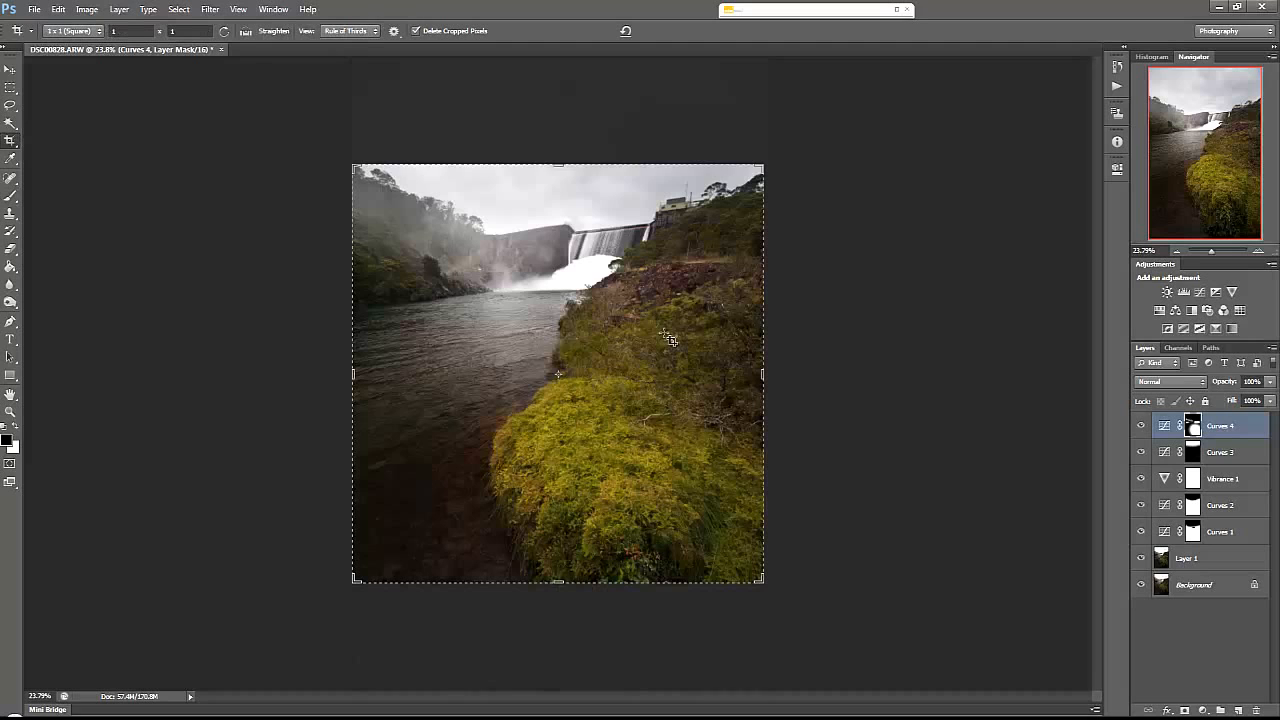
{"action": "left_click", "coordinate": [555, 312]}
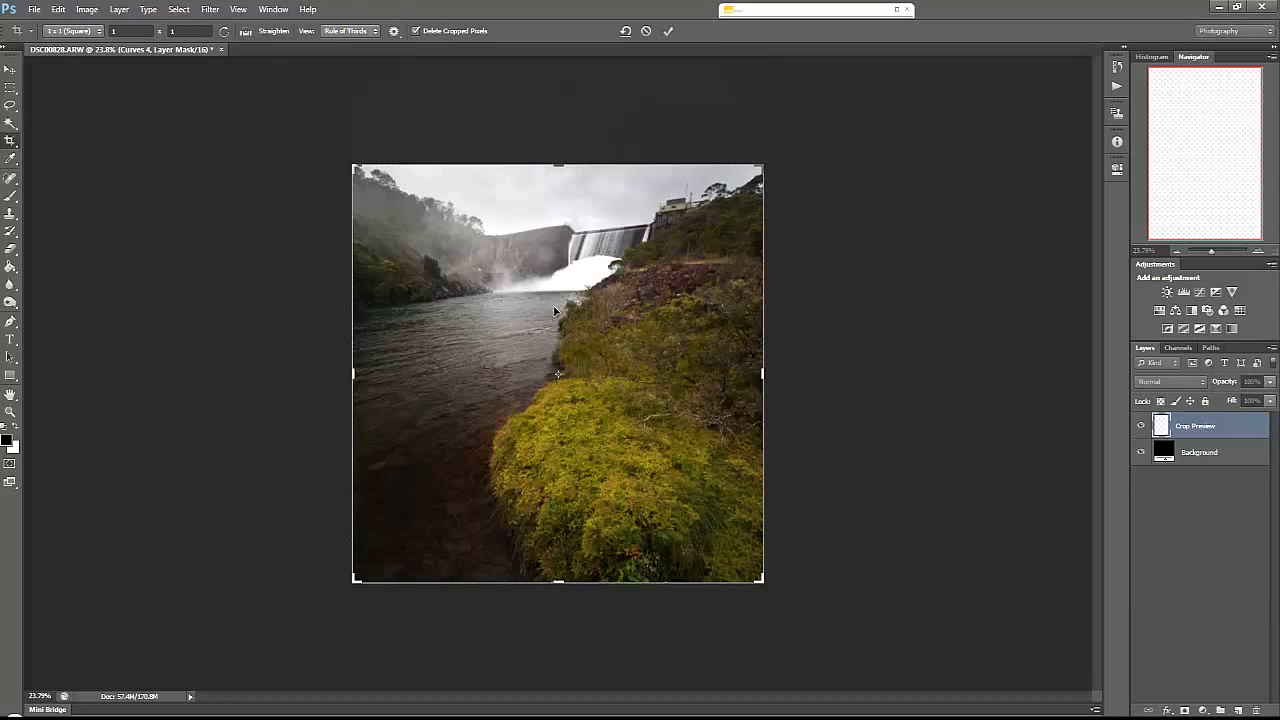
{"action": "left_click_drag", "start_coordinate": [650, 353], "coordinate": [650, 350]}
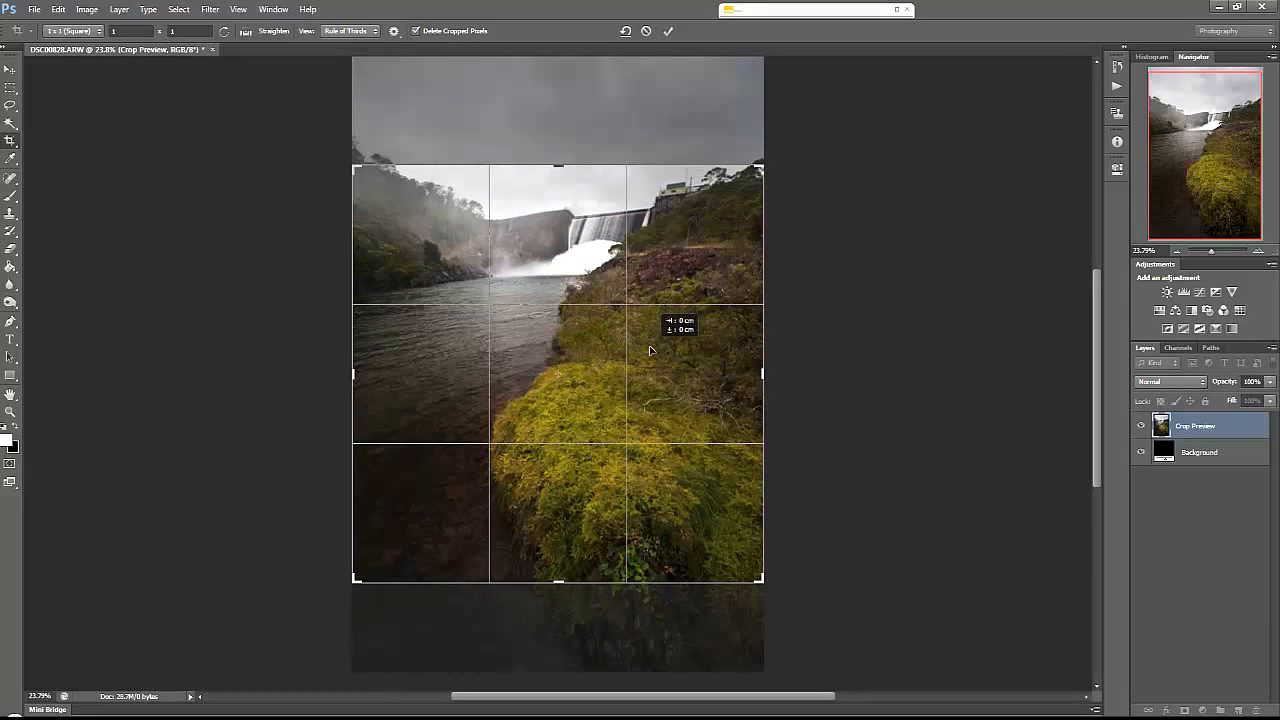
{"action": "left_click_drag", "start_coordinate": [650, 350], "coordinate": [652, 375]}
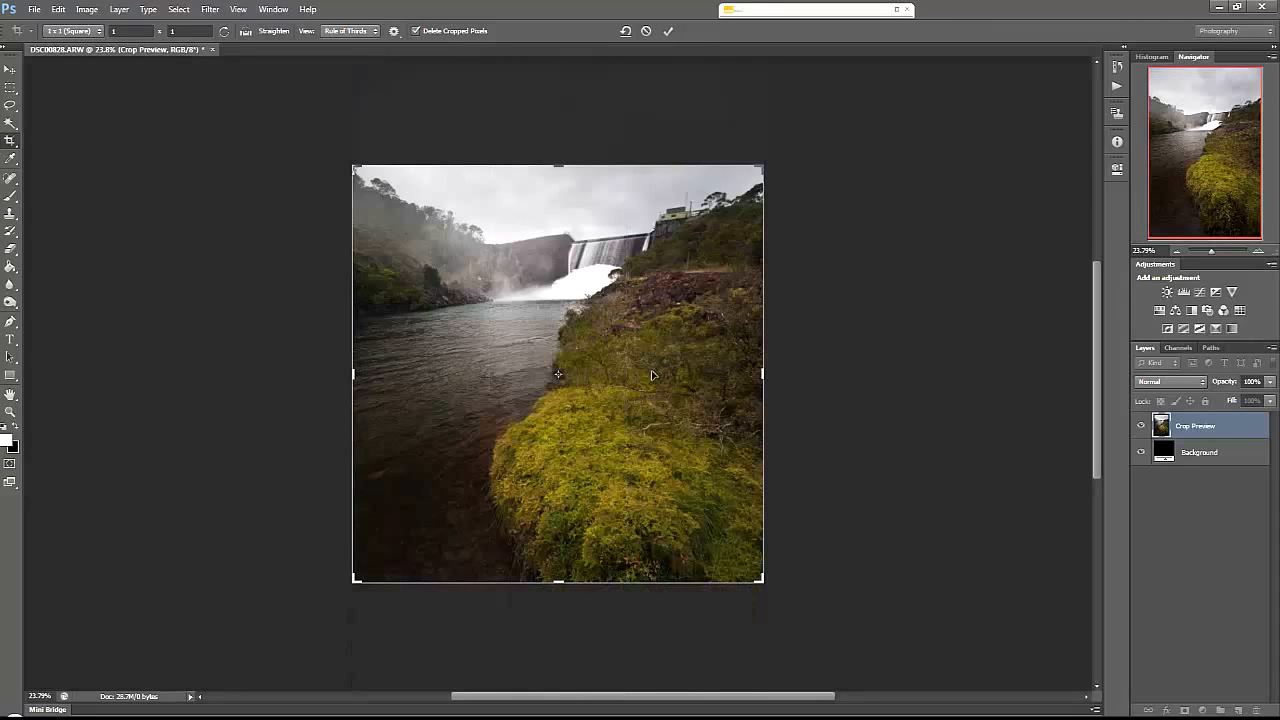
{"action": "left_click", "coordinate": [668, 31]}
{"action": "key", "text": "m"}
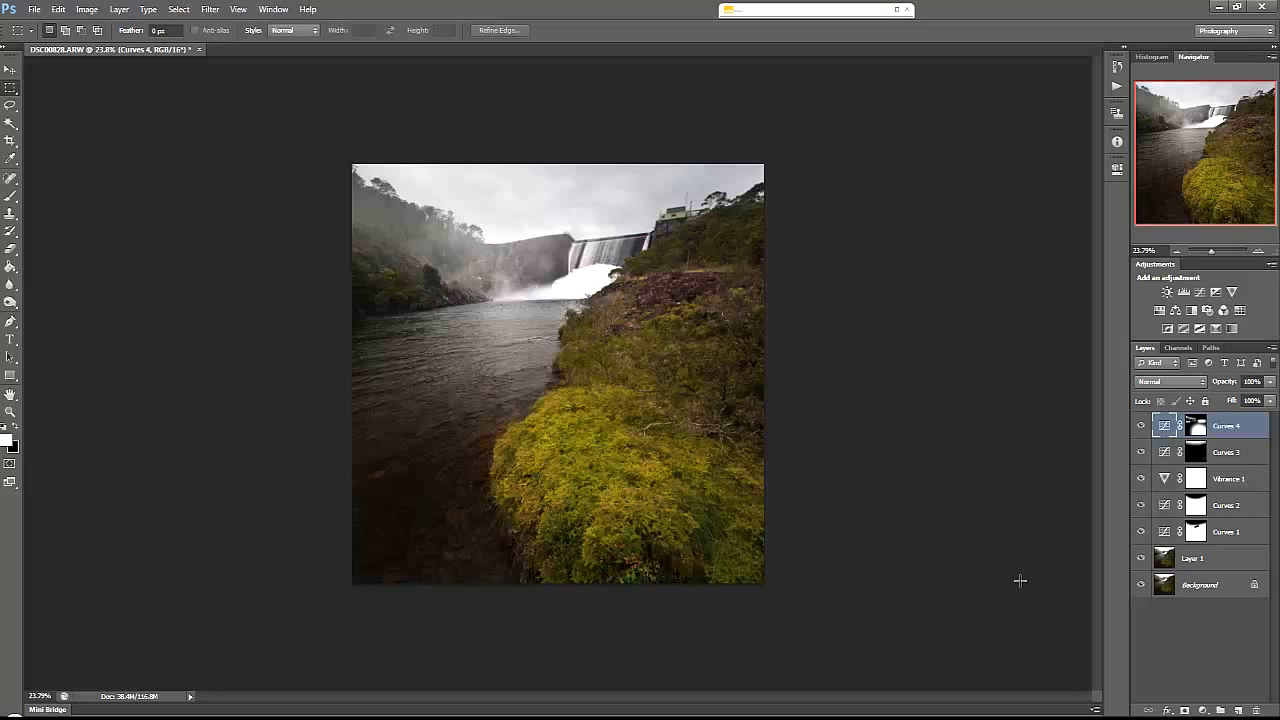
{"action": "key", "text": "ctrl+z"}
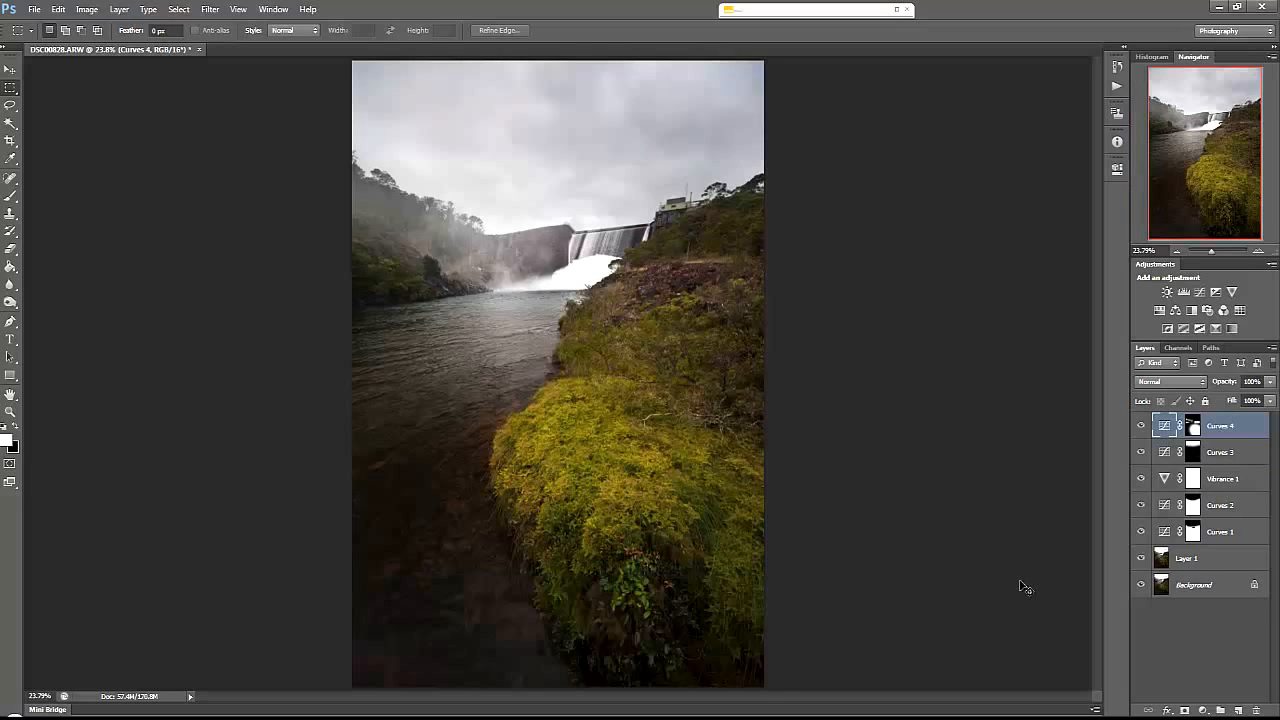
{"action": "key", "text": "ctrl+z"}
Step: Rotate the cropped square image 180° to check its composition, and undo the rotation
{"action": "left_click", "coordinate": [86, 10]}
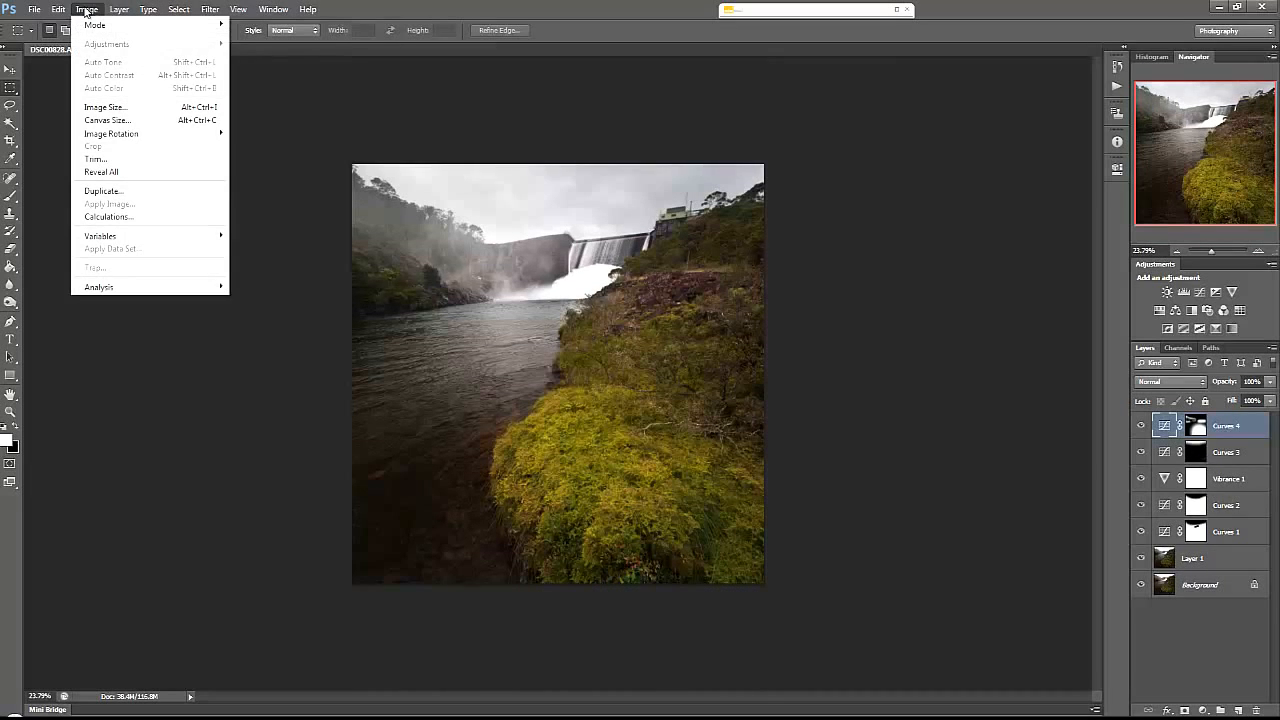
{"action": "mouse_move", "coordinate": [110, 134]}
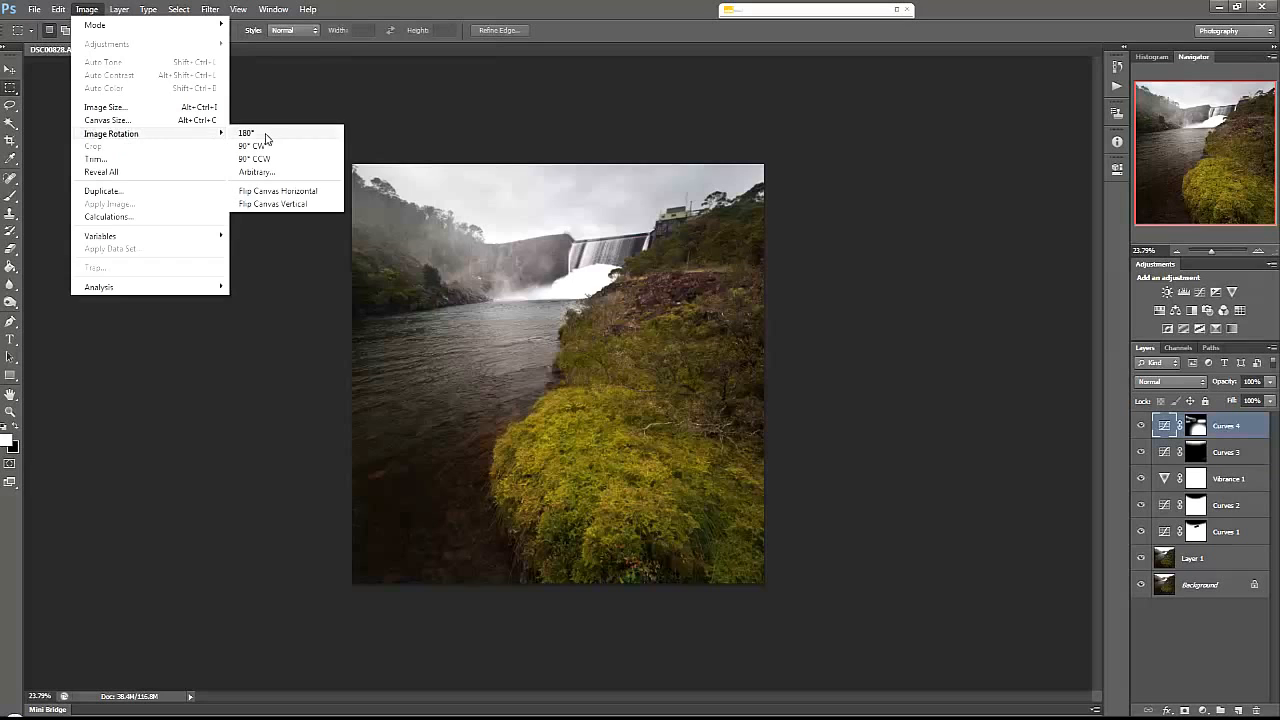
{"action": "left_click", "coordinate": [266, 136]}
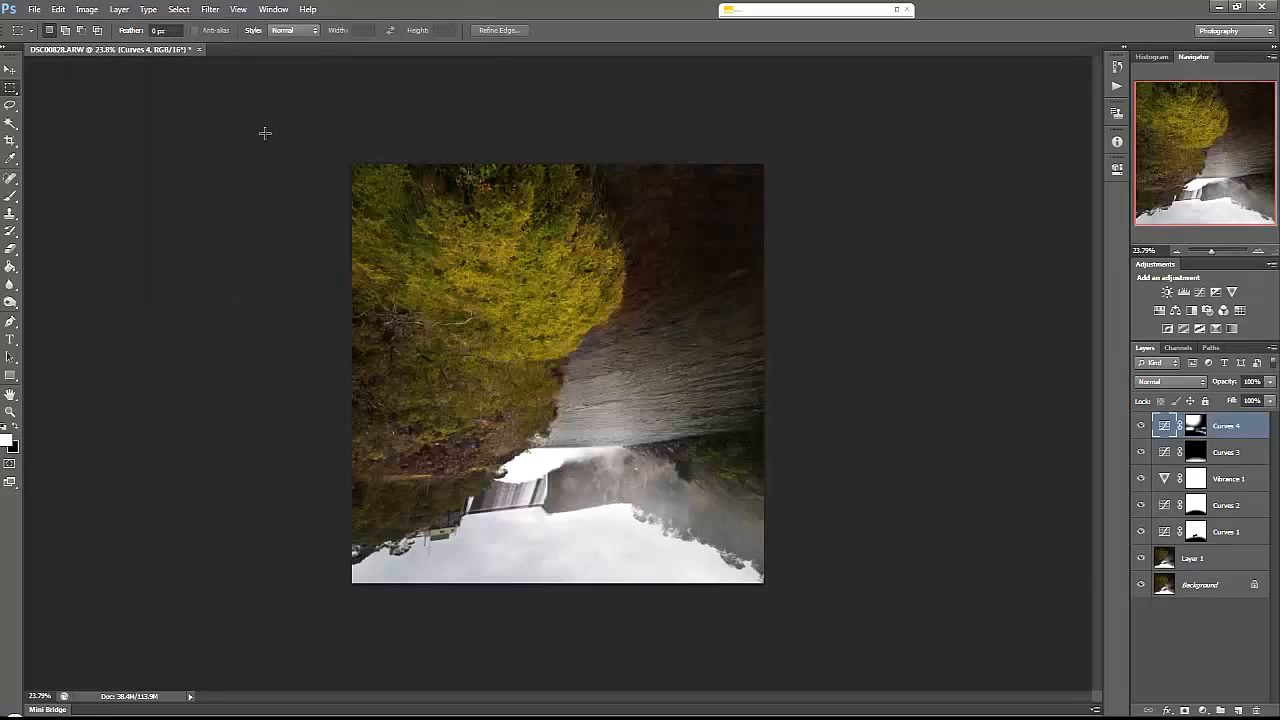
{"action": "key", "text": "ctrl+z"}
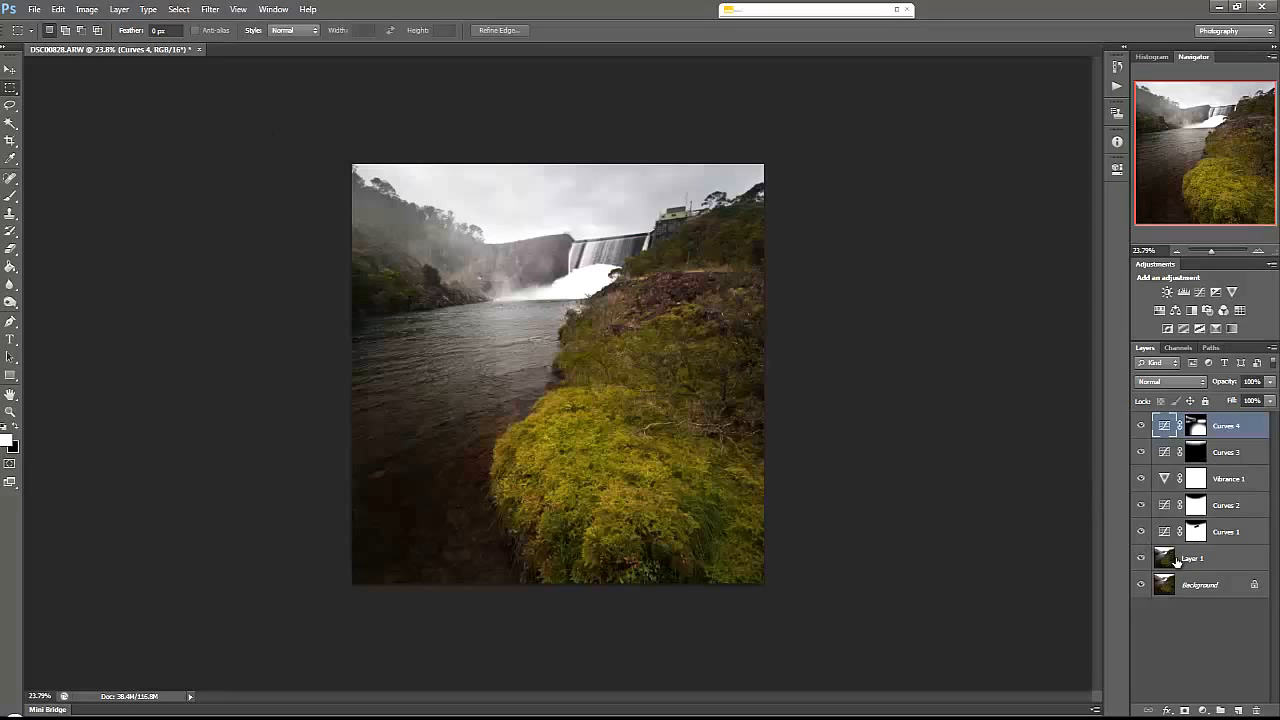
Step: Add a fifth Curves adjustment with the Auto correction and lower its layer opacity to 63%
{"action": "left_click", "coordinate": [1203, 293]}
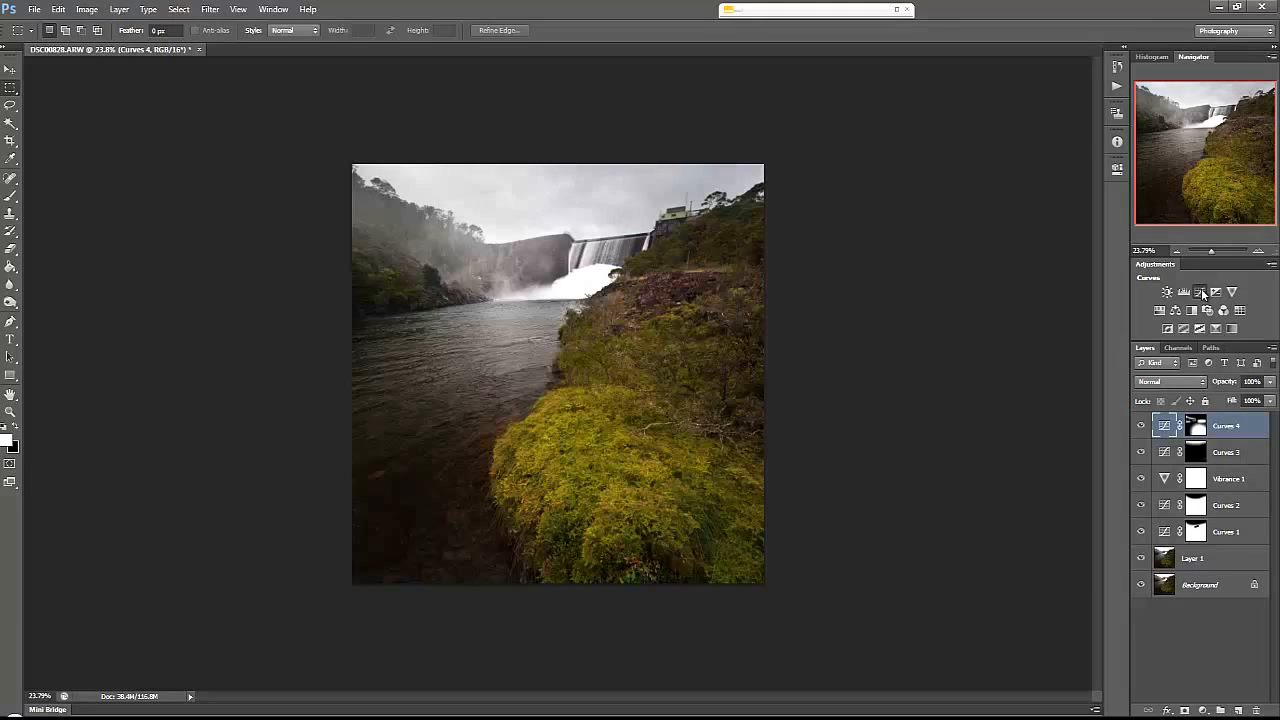
{"action": "left_click", "coordinate": [1071, 221]}
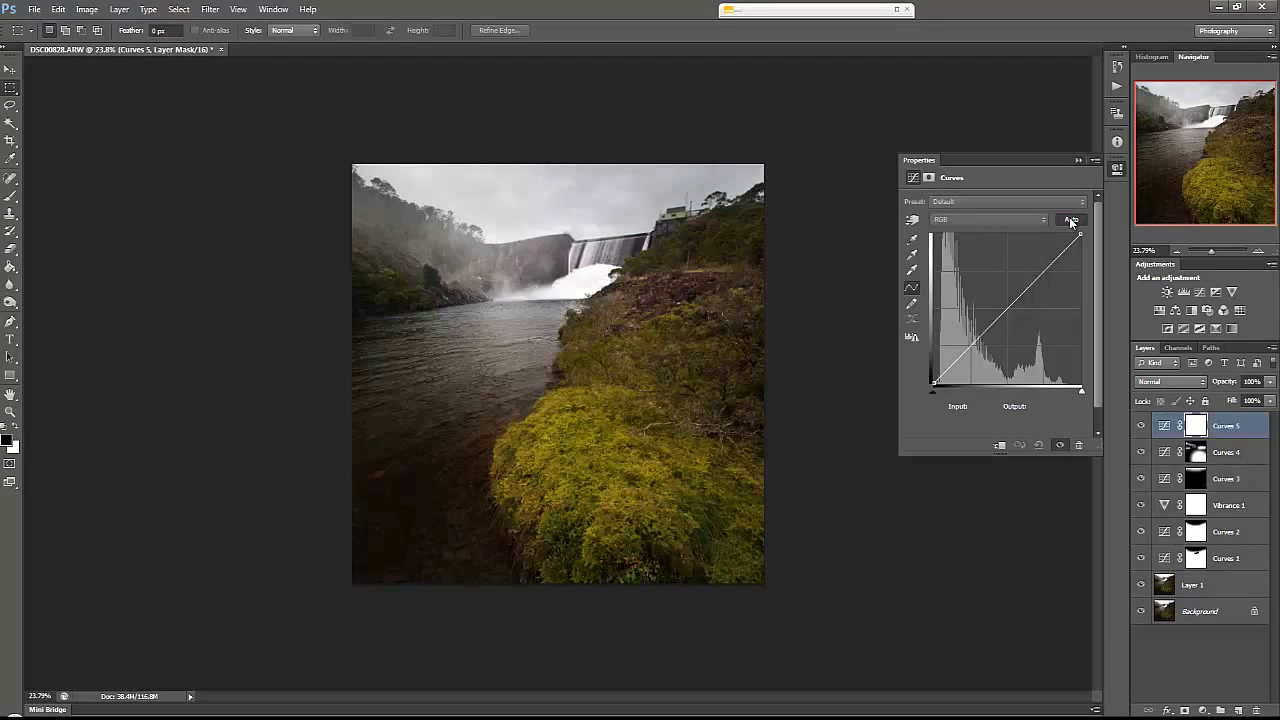
{"action": "left_click", "coordinate": [1117, 169]}
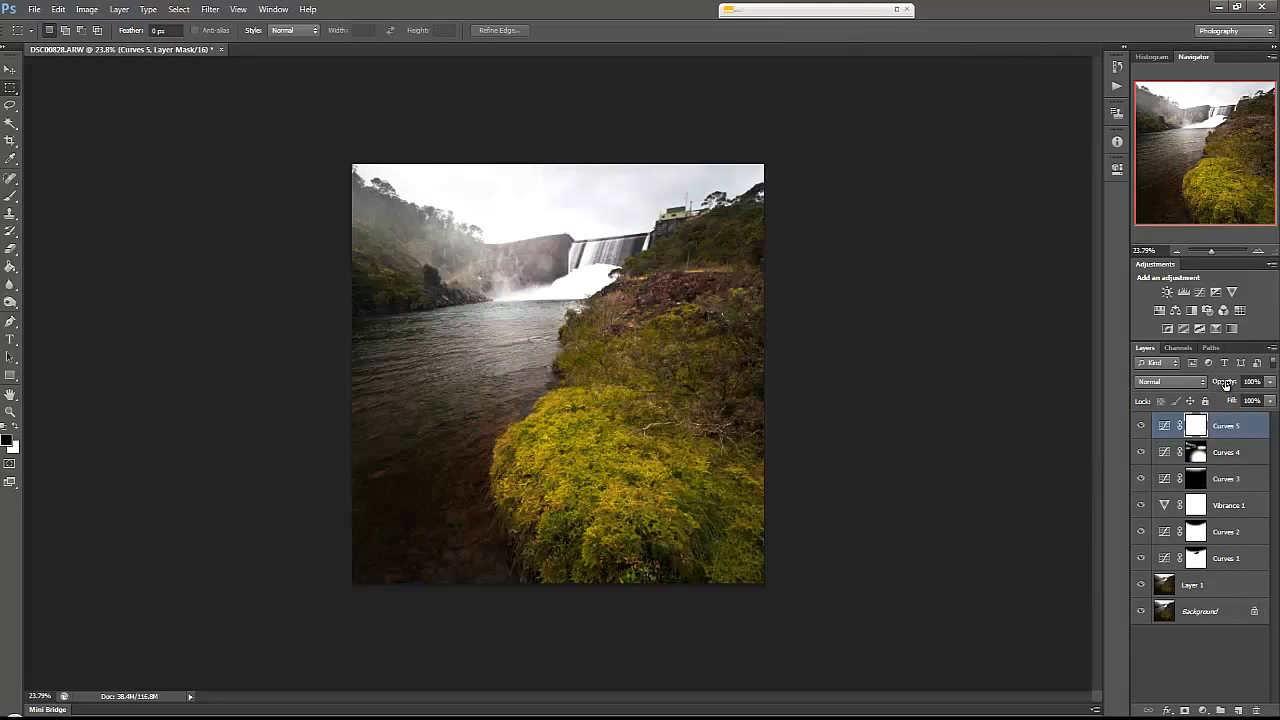
{"action": "left_click_drag", "start_coordinate": [1225, 384], "coordinate": [1201, 383]}
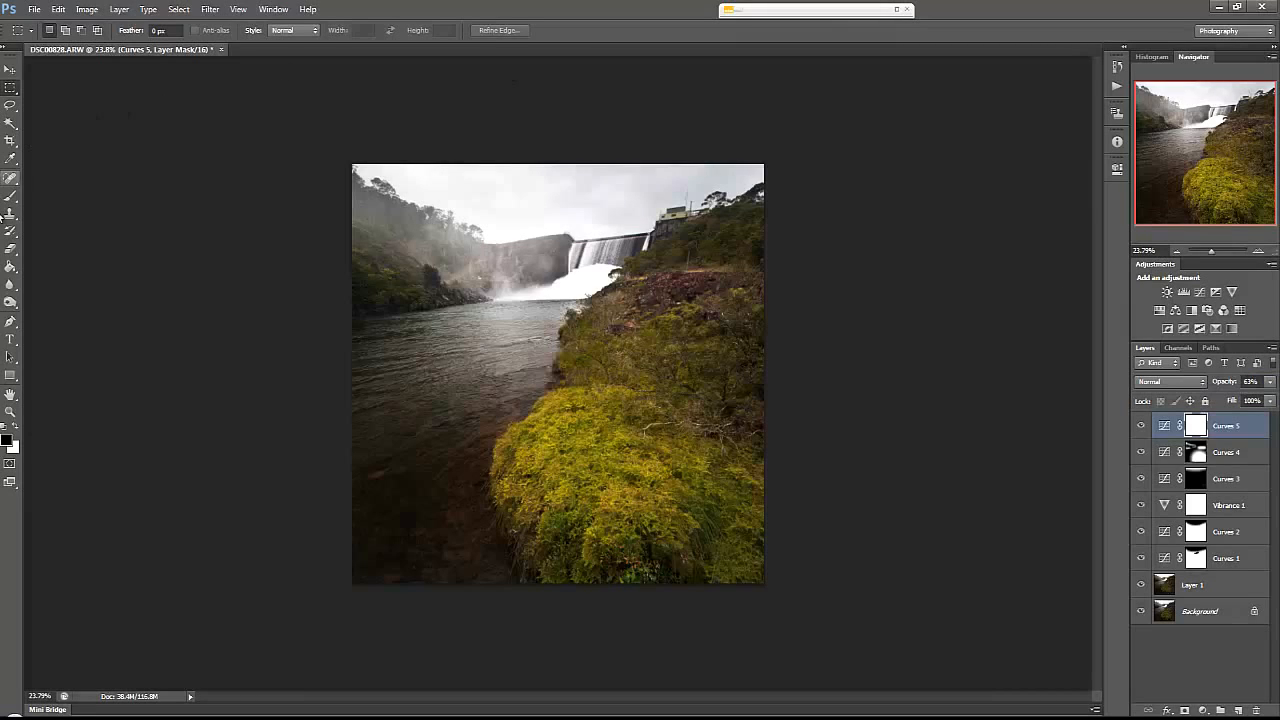
Step: Paint black over the sky on the Curves 5 mask with the size 500 brush at 100% opacity
{"action": "left_click", "coordinate": [11, 197]}
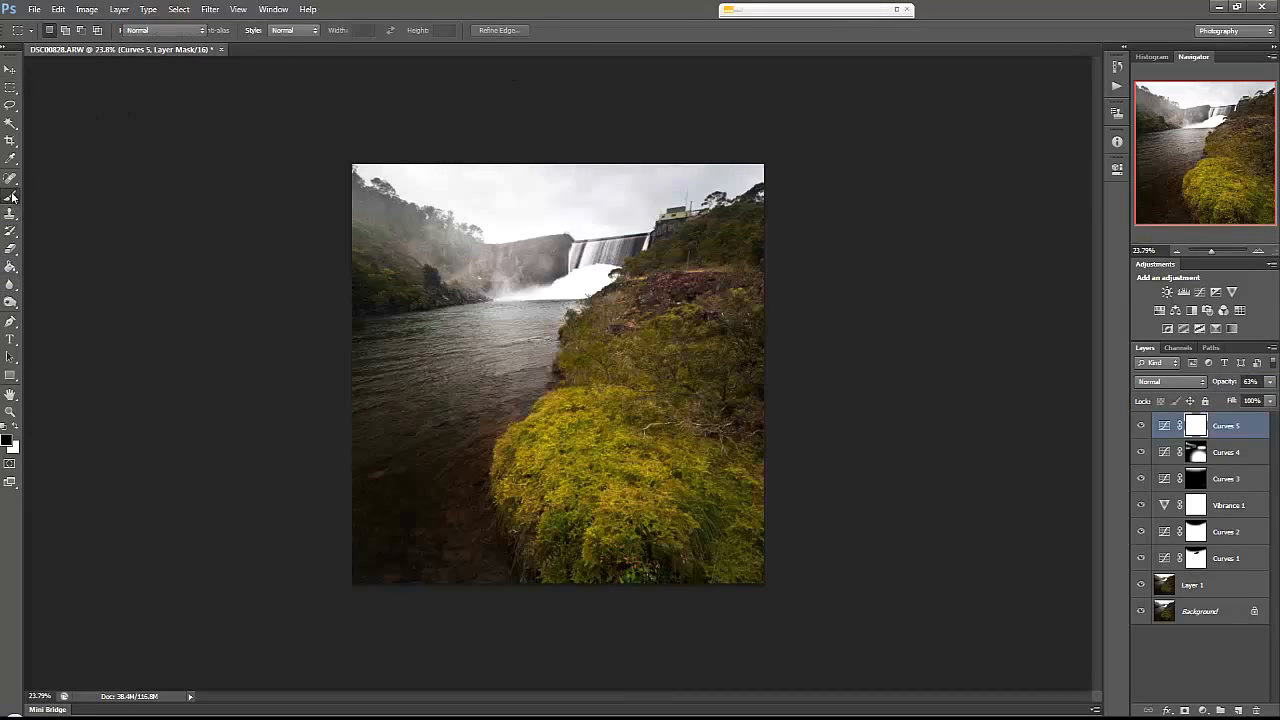
{"action": "left_click", "coordinate": [258, 31]}
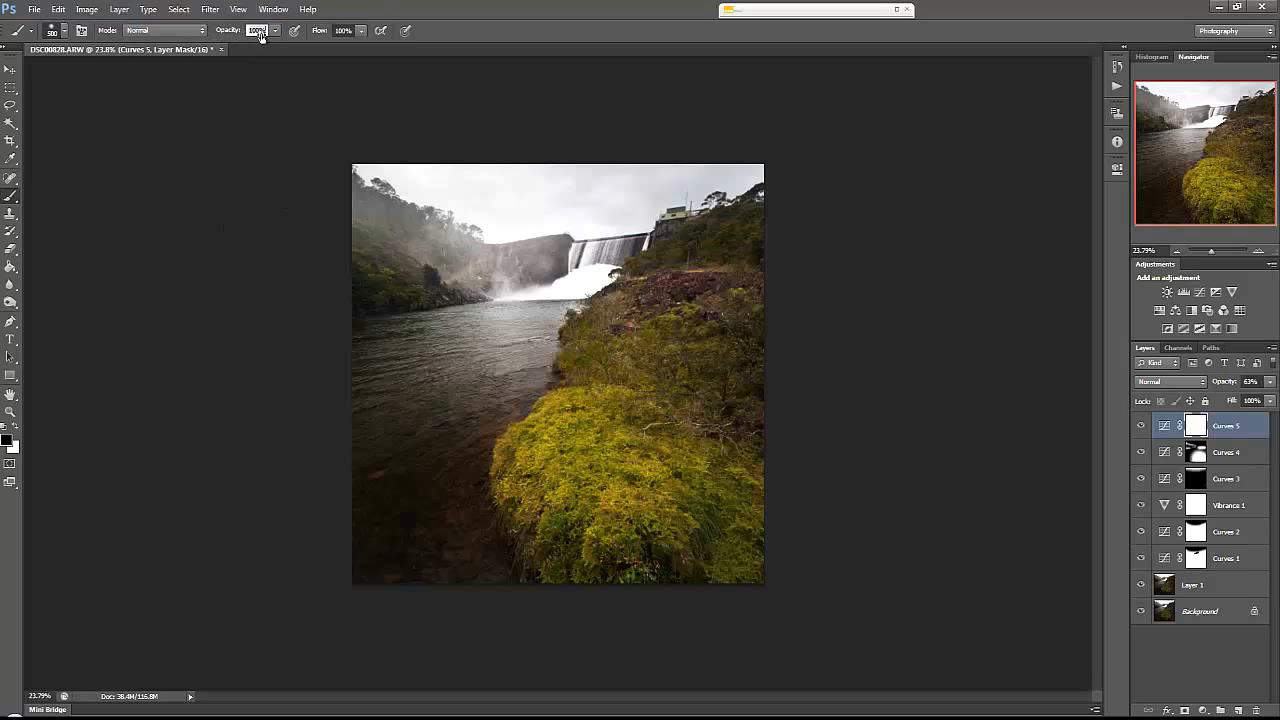
{"action": "mouse_move", "coordinate": [352, 162]}
{"action": "left_mouse_down"}
{"action": "mouse_move", "coordinate": [409, 167]}
{"action": "mouse_move", "coordinate": [503, 223]}
{"action": "mouse_move", "coordinate": [642, 213]}
{"action": "mouse_move", "coordinate": [679, 181]}
{"action": "mouse_move", "coordinate": [752, 177]}
{"action": "mouse_move", "coordinate": [320, 173]}
{"action": "mouse_move", "coordinate": [786, 179]}
{"action": "mouse_move", "coordinate": [301, 178]}
{"action": "mouse_move", "coordinate": [270, 249]}
{"action": "left_mouse_up"}
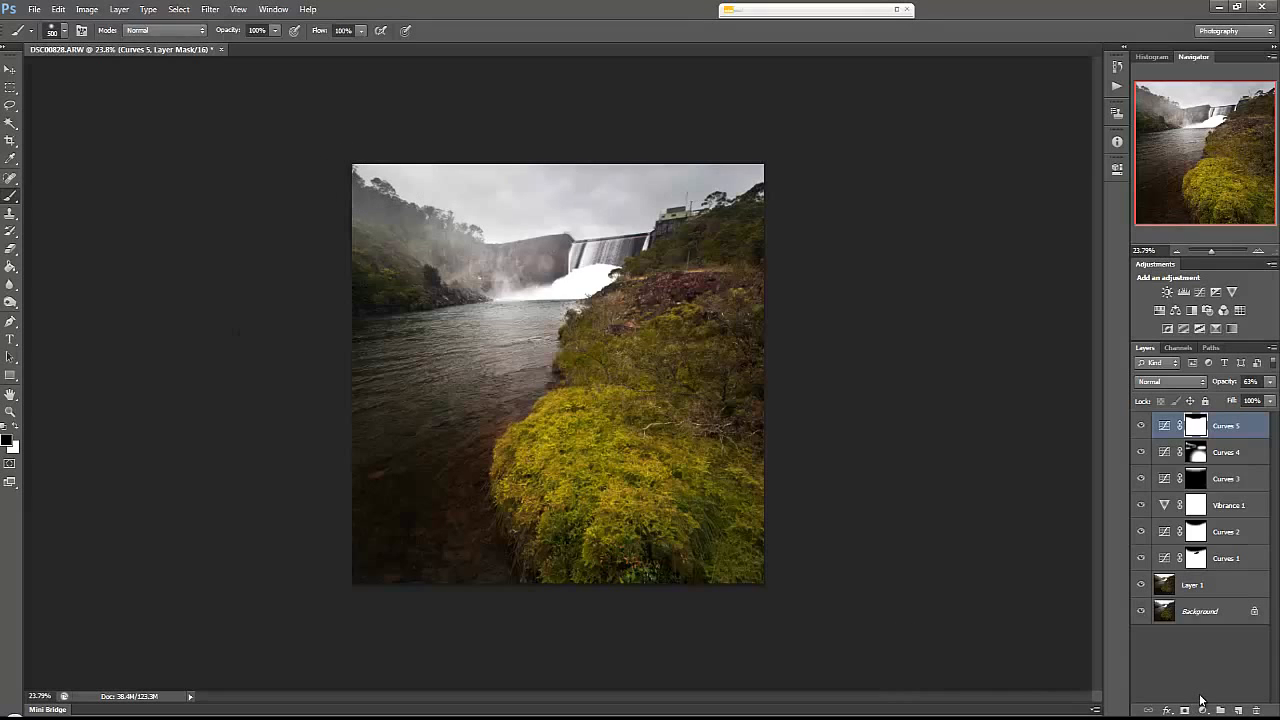
Step: Stamp all visible layers into a new top layer and apply a Gaussian Blur with a 30-pixel radius to it
{"action": "key", "text": "ctrl+alt+shift+e"}
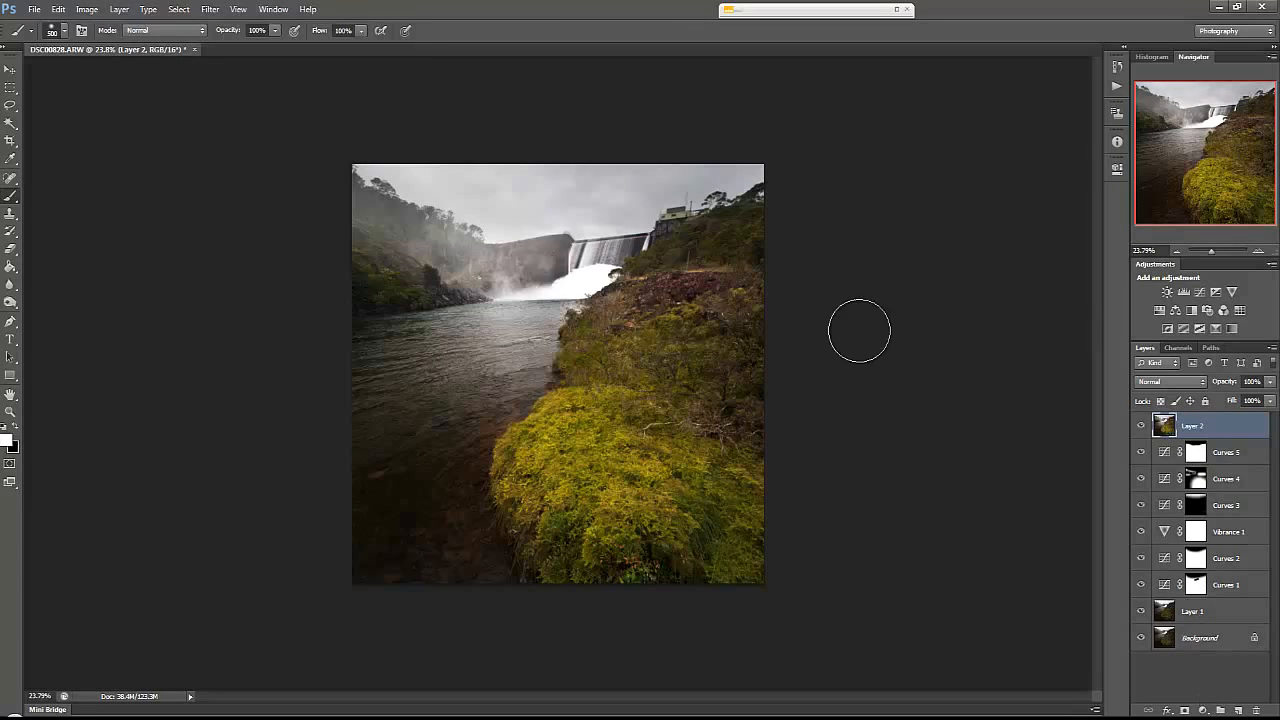
{"action": "left_click", "coordinate": [207, 9]}
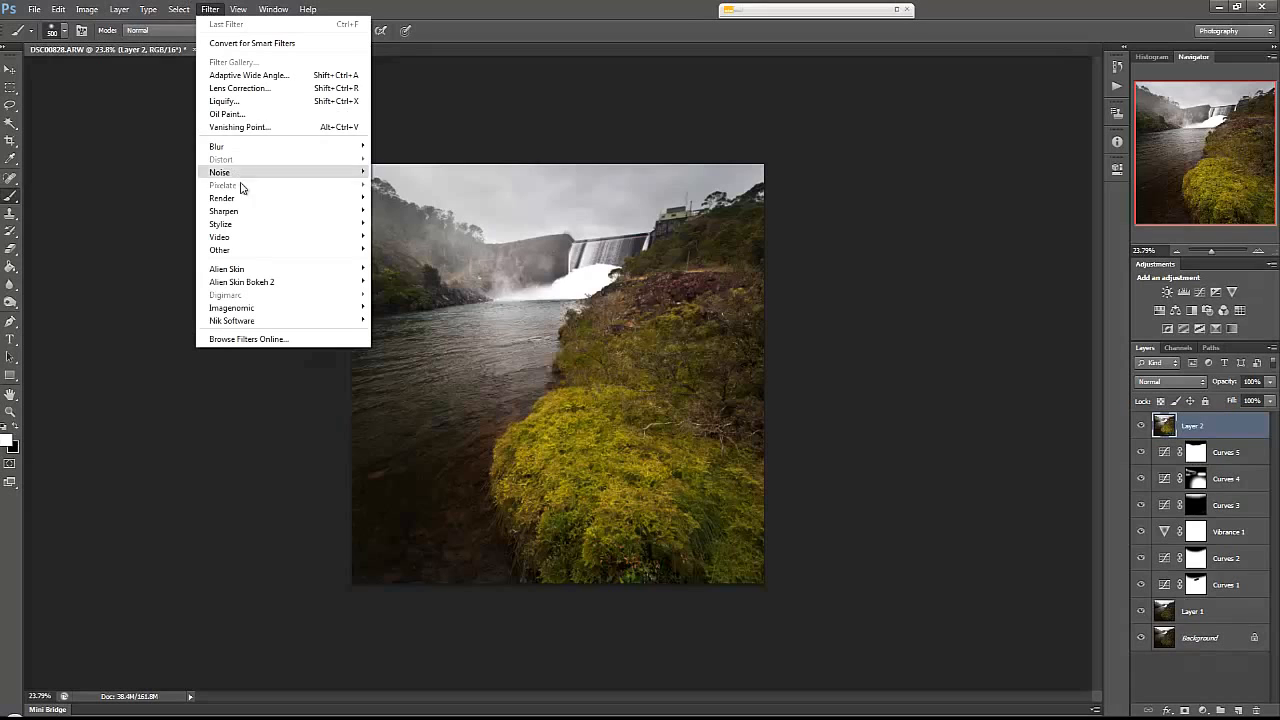
{"action": "mouse_move", "coordinate": [343, 148]}
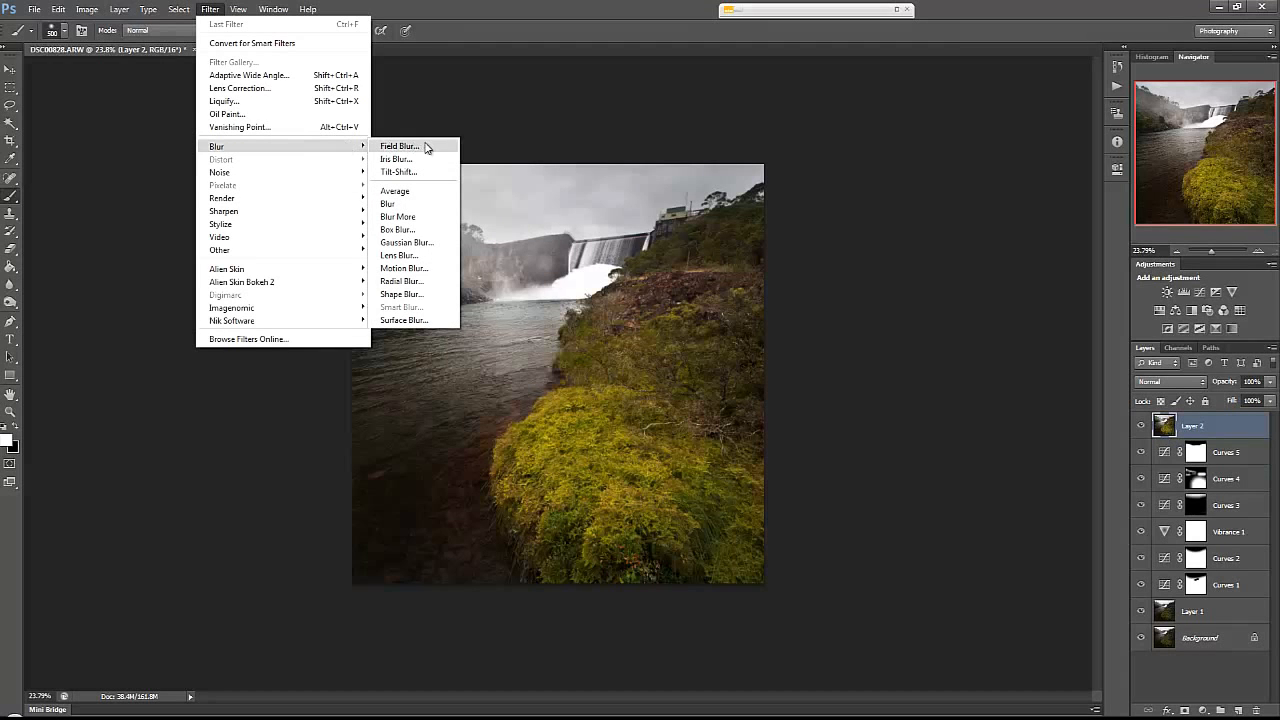
{"action": "left_click", "coordinate": [422, 243]}
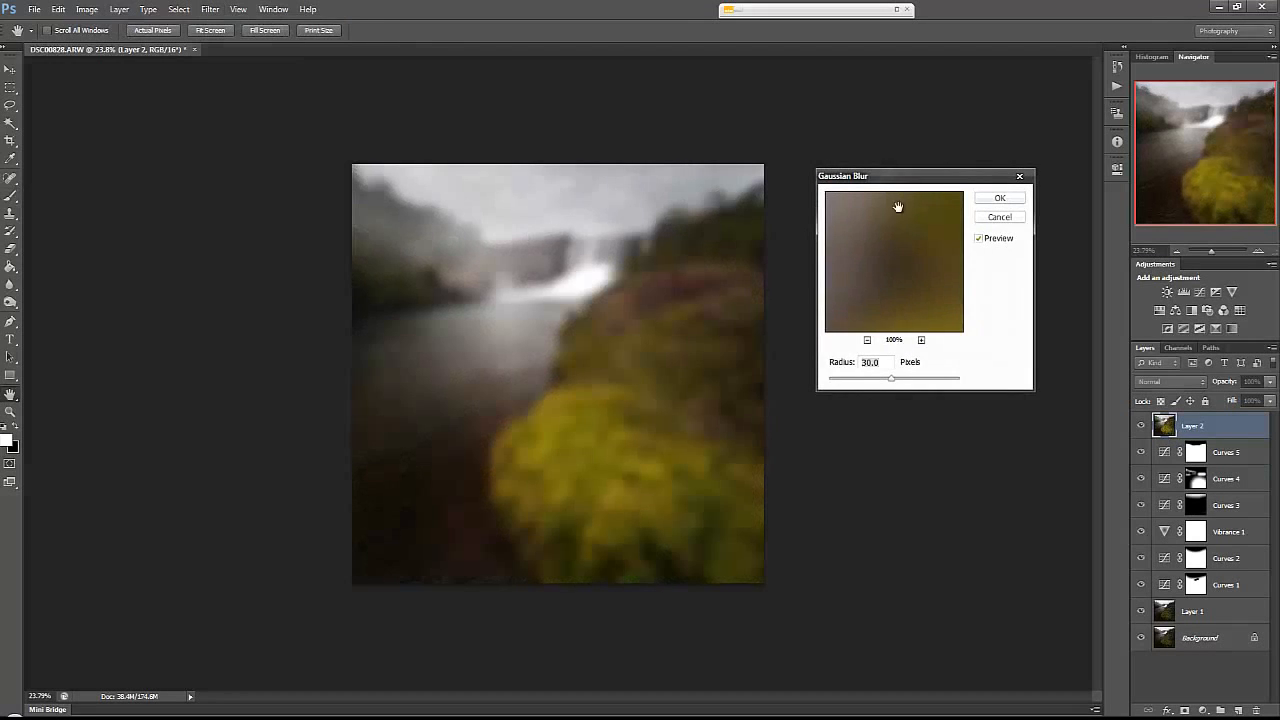
{"action": "left_click", "coordinate": [1016, 204]}
Step: Lower the blurred layer's opacity to 17%, comparing the image with and without the blur
{"action": "left_click_drag", "start_coordinate": [1227, 385], "coordinate": [1180, 386]}
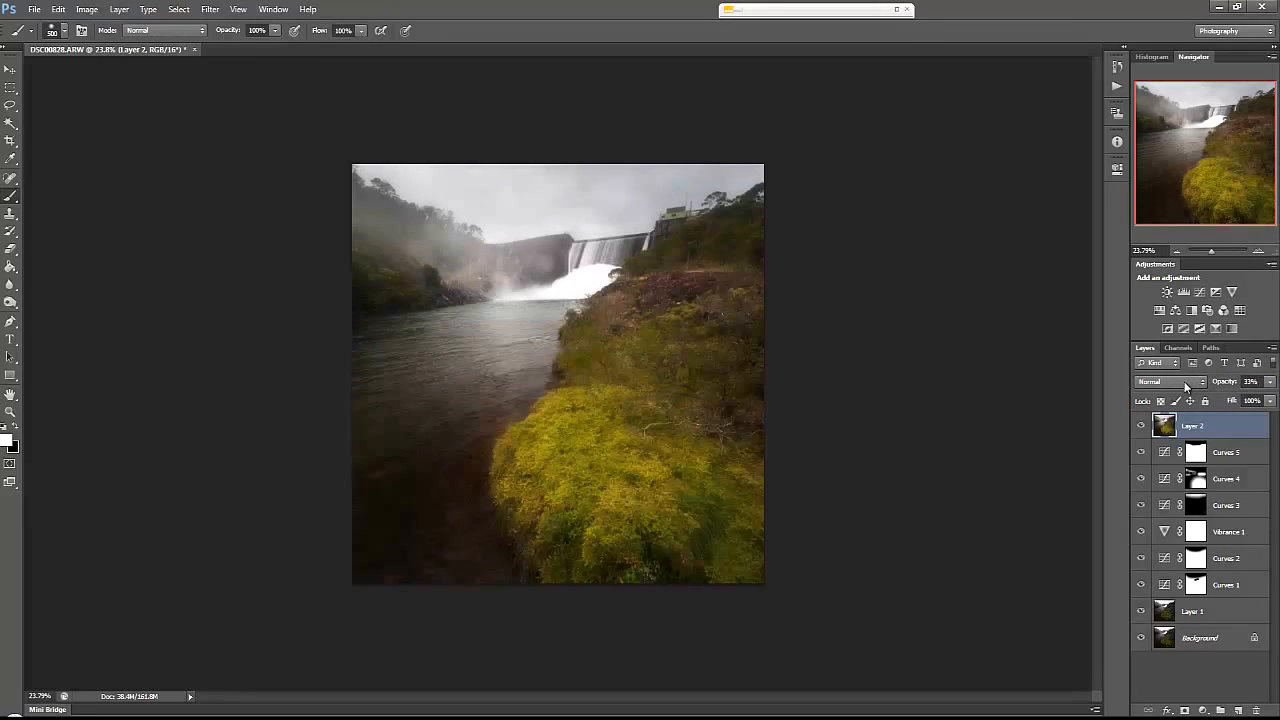
{"action": "left_click", "coordinate": [1142, 426]}
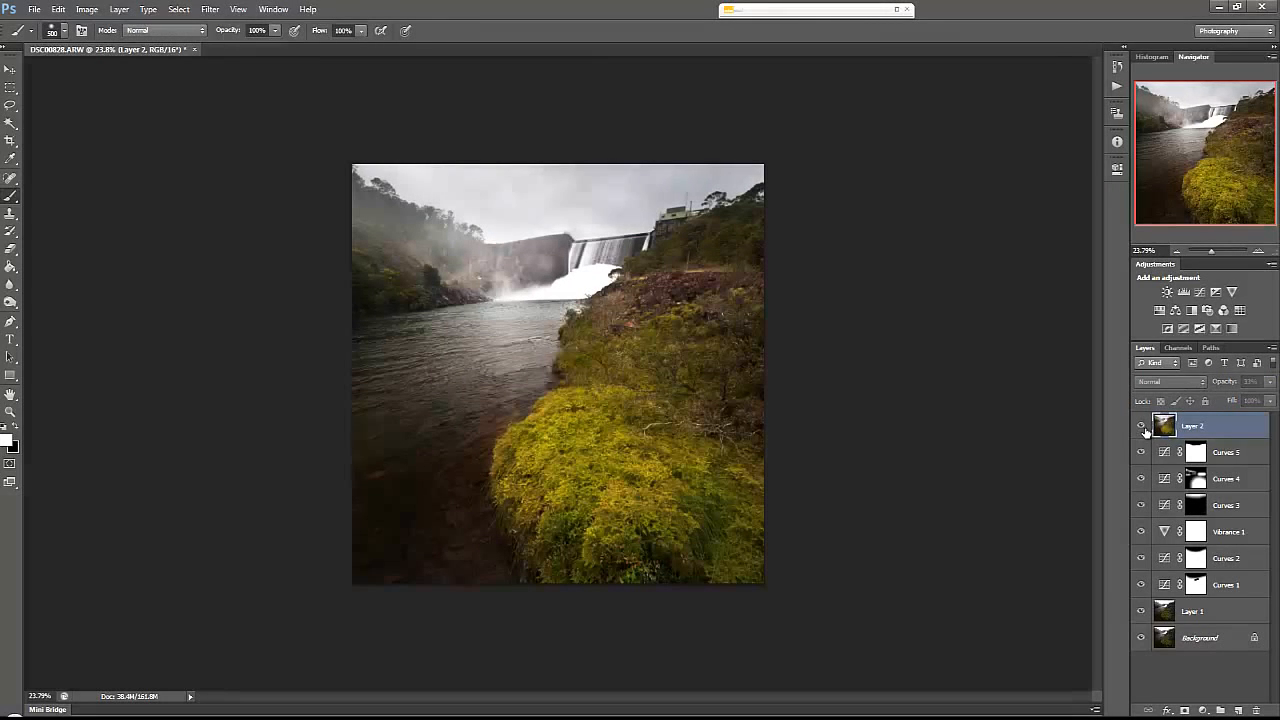
{"action": "left_click", "coordinate": [1217, 384]}
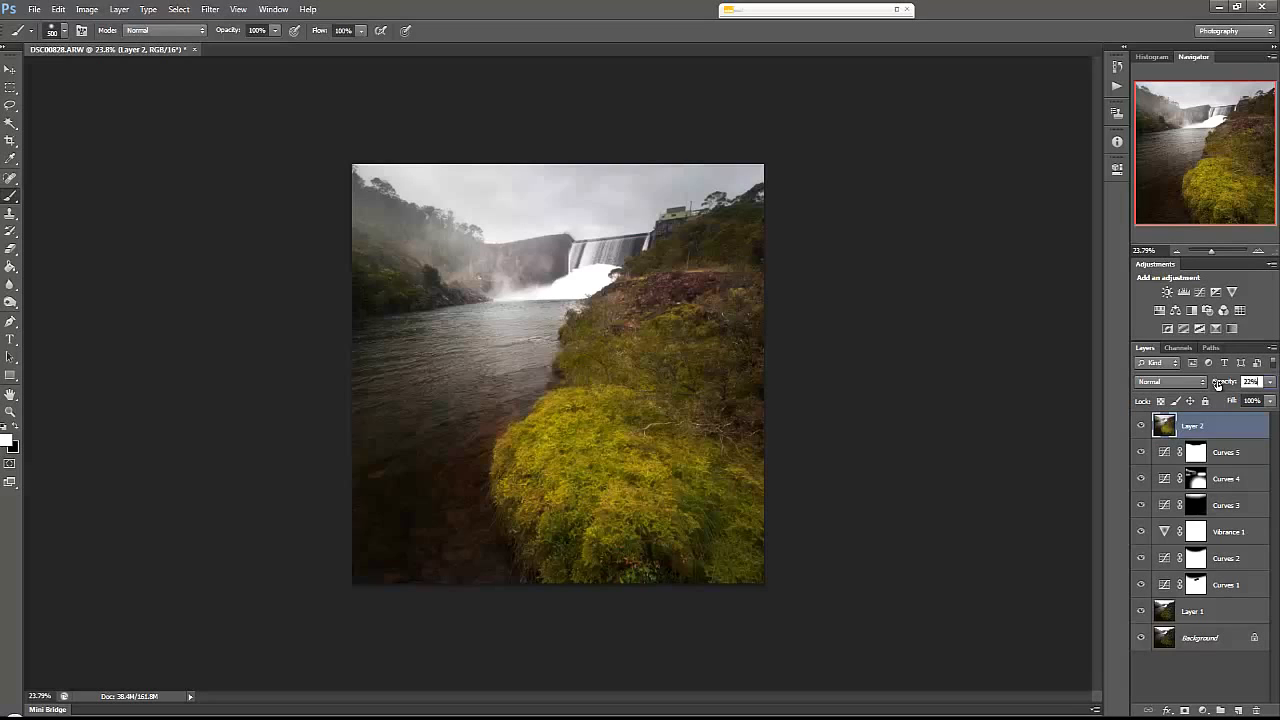
{"action": "left_click_drag", "start_coordinate": [1217, 384], "coordinate": [1206, 386]}
{"action": "left_click", "coordinate": [1142, 426]}
{"action": "left_click", "coordinate": [1142, 426]}
{"action": "left_click_drag", "start_coordinate": [1219, 382], "coordinate": [1224, 383]}
{"action": "left_click", "coordinate": [1142, 426]}
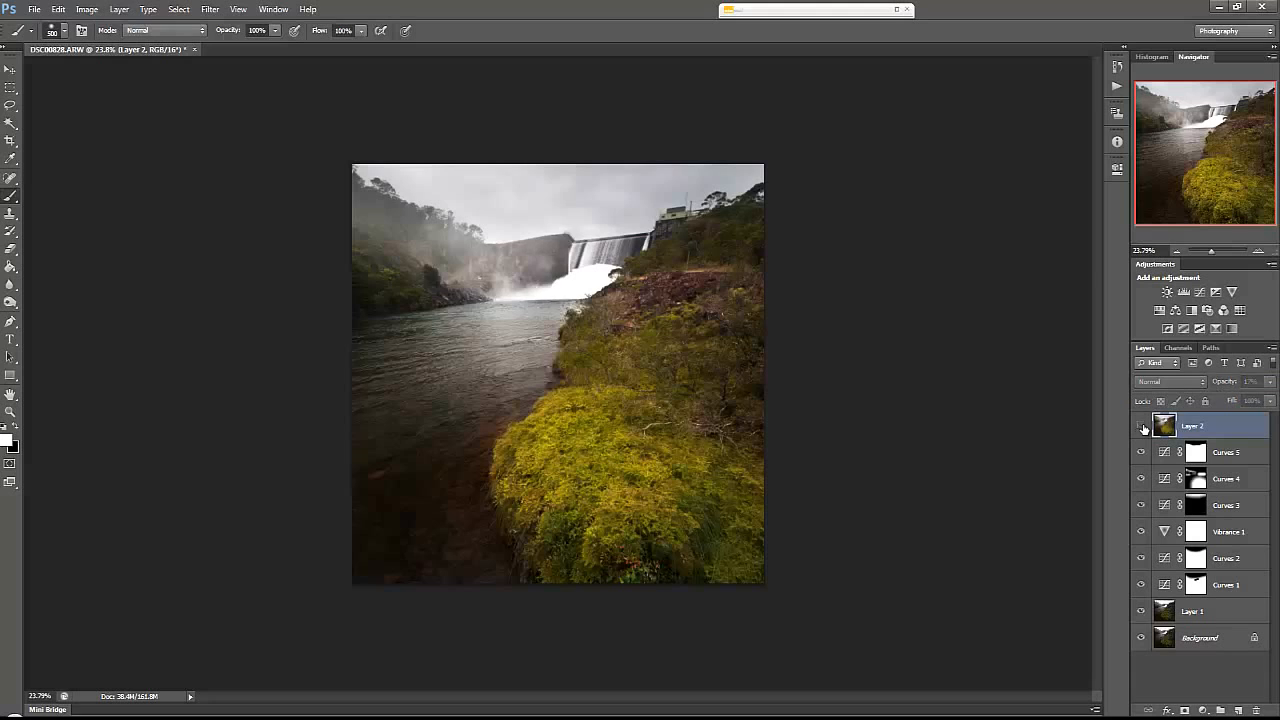
{"action": "left_click", "coordinate": [1142, 426]}
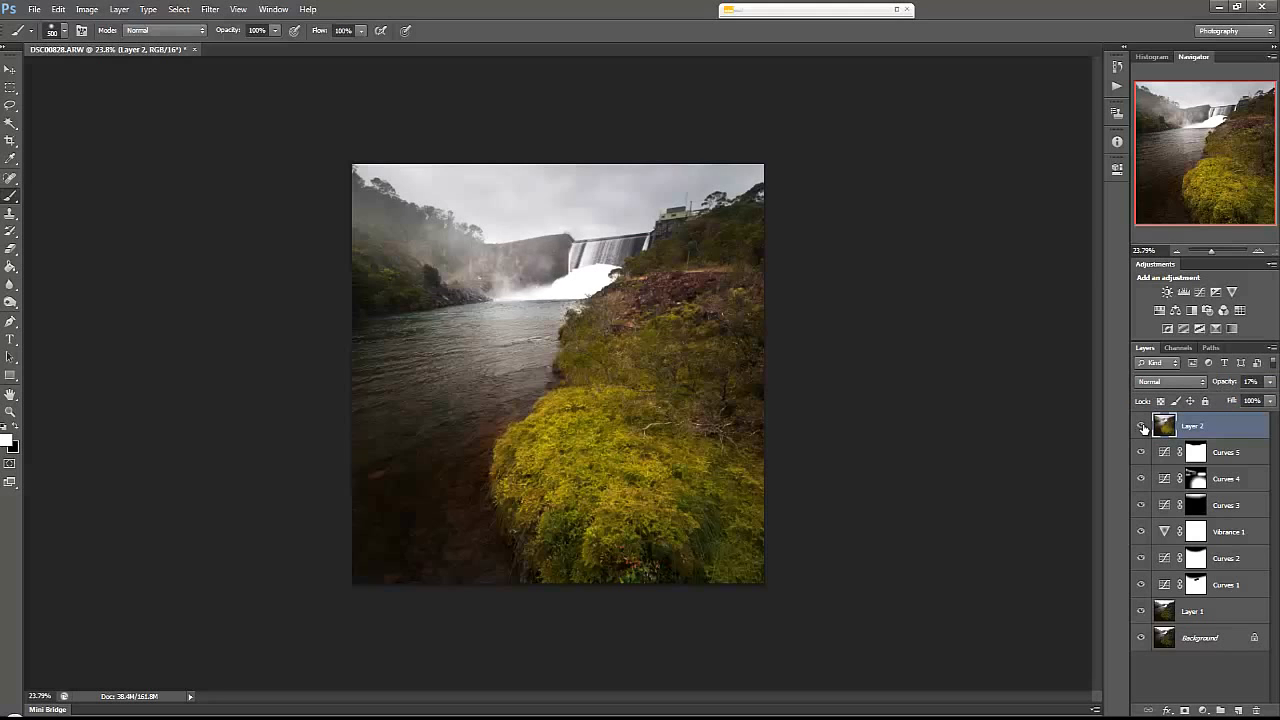
Step: Stamp the visible layers into another new layer and sharpen it with Unsharp Mask at amount 60% and radius 2.1 pixels
{"action": "left_click", "coordinate": [1259, 252]}
{"action": "left_click", "coordinate": [1259, 252]}
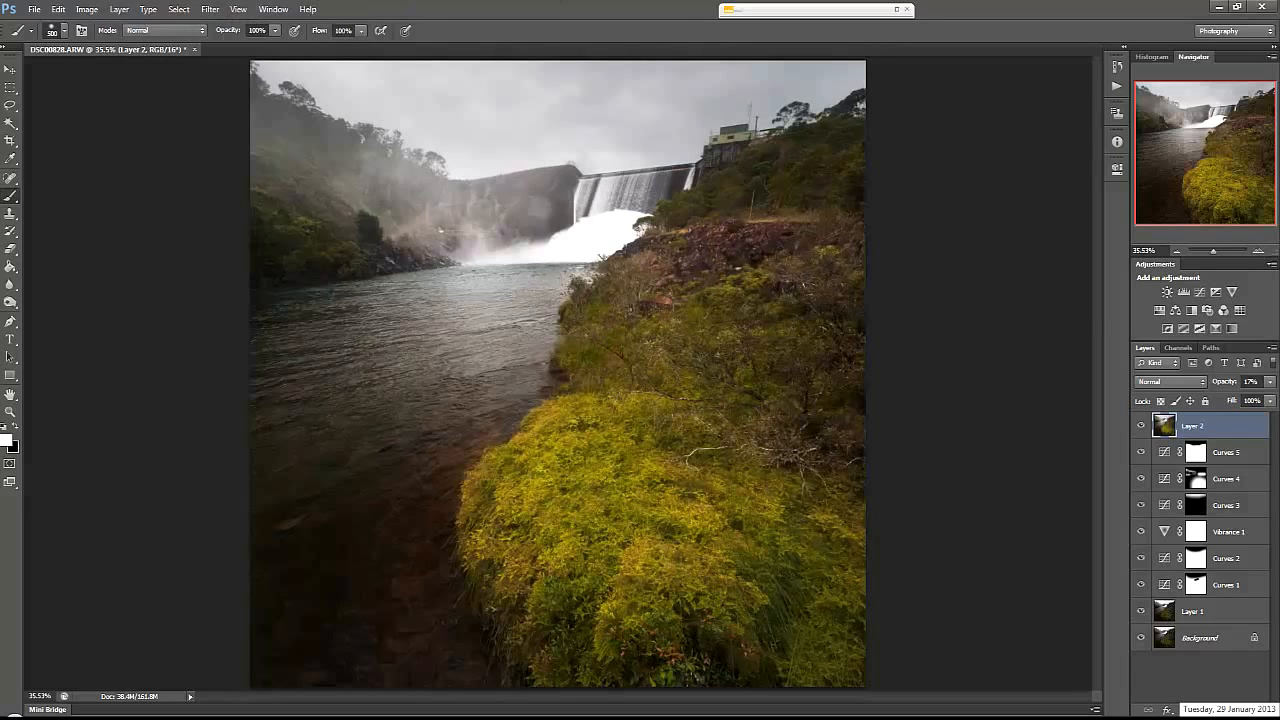
{"action": "key", "text": "ctrl+shift+alt+e"}
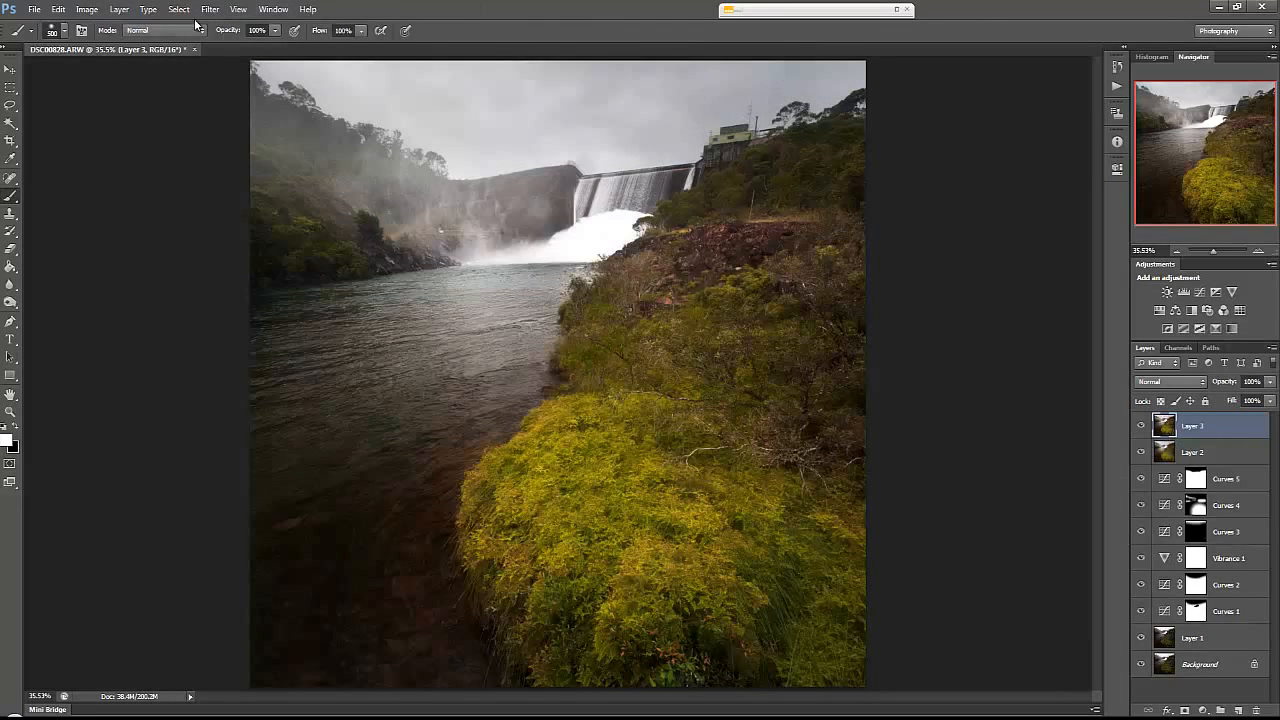
{"action": "left_click", "coordinate": [211, 12]}
{"action": "mouse_move", "coordinate": [266, 214]}
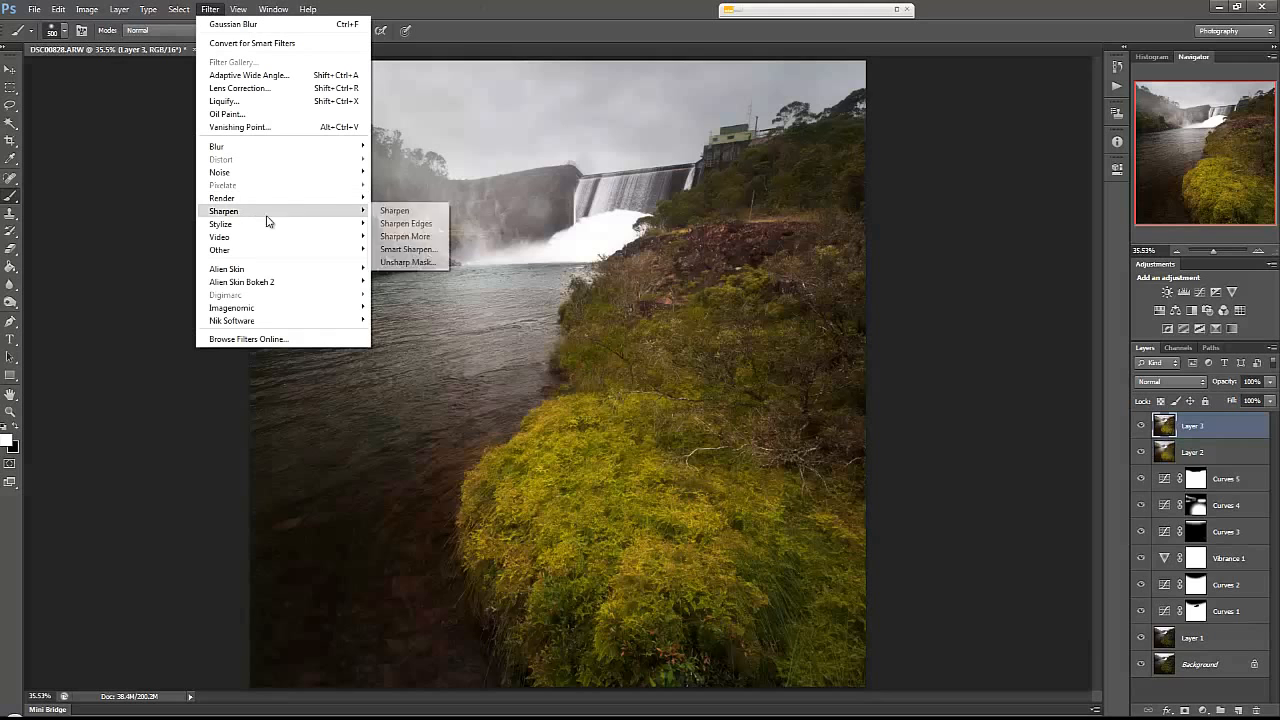
{"action": "left_click", "coordinate": [420, 264]}
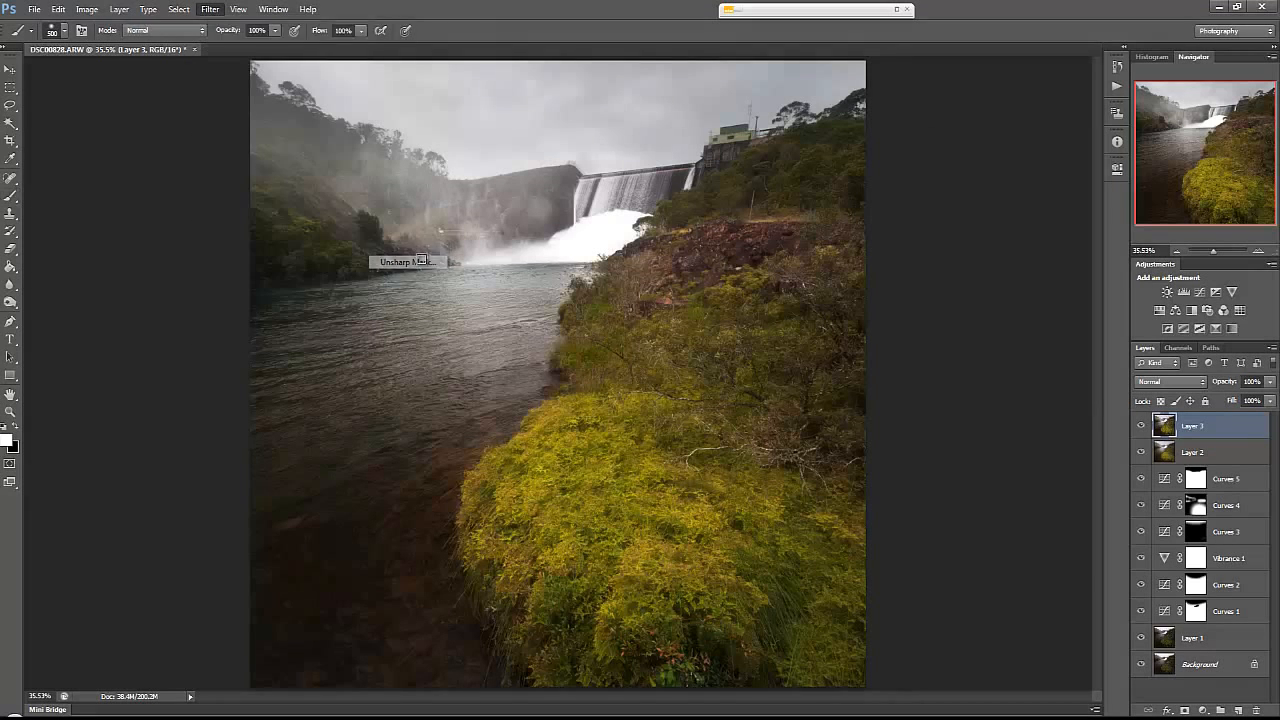
{"action": "left_click", "coordinate": [996, 322]}
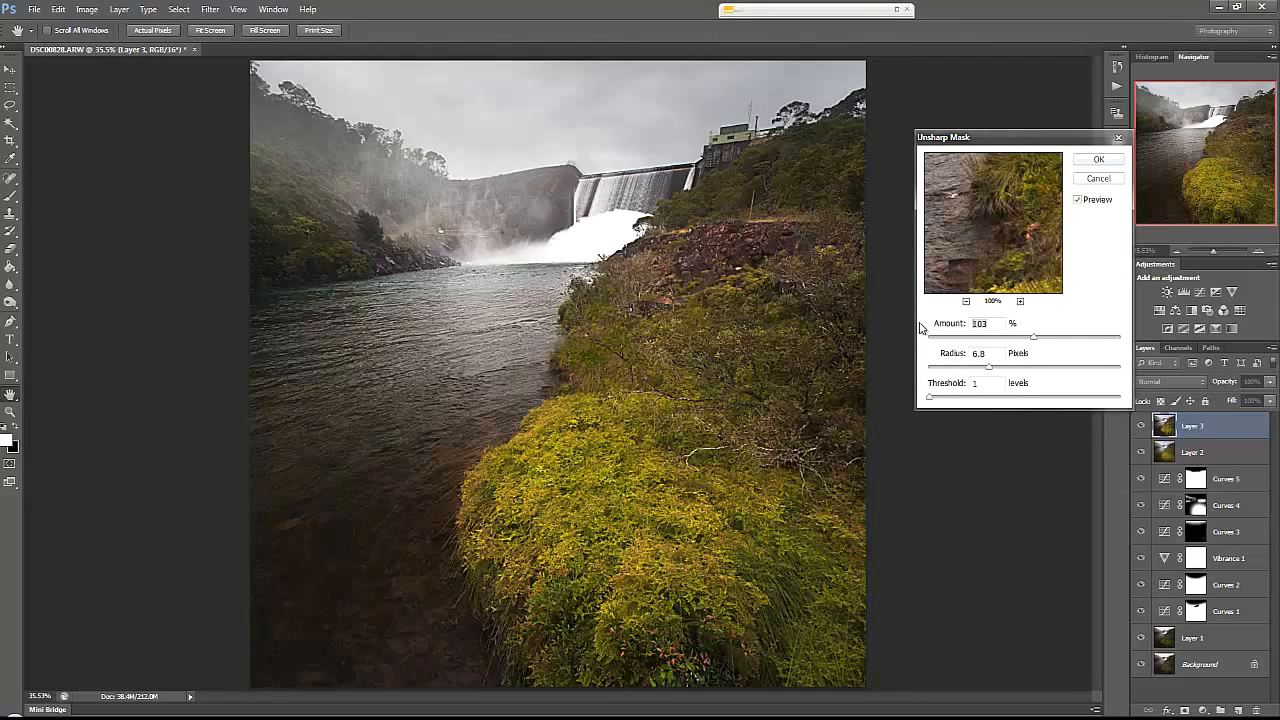
{"action": "type", "text": "60"}
{"action": "type", "text": "2.1"}
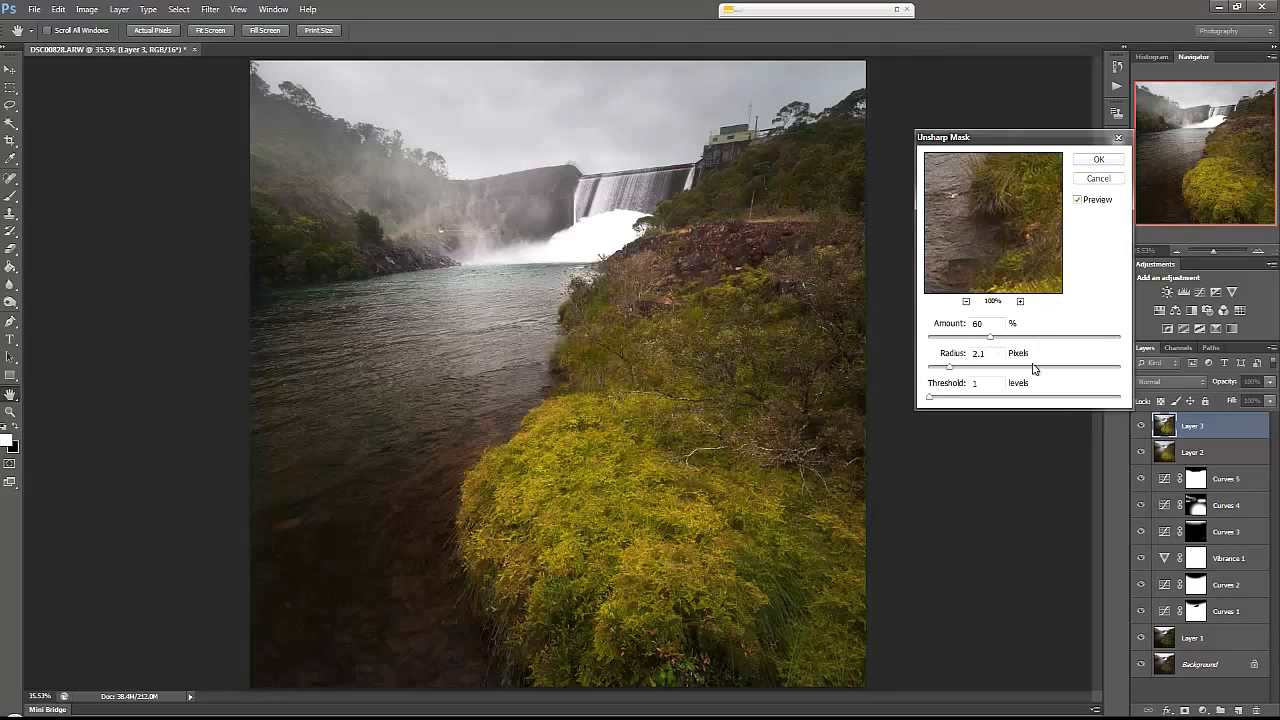
{"action": "left_click_drag", "start_coordinate": [997, 243], "coordinate": [997, 200]}
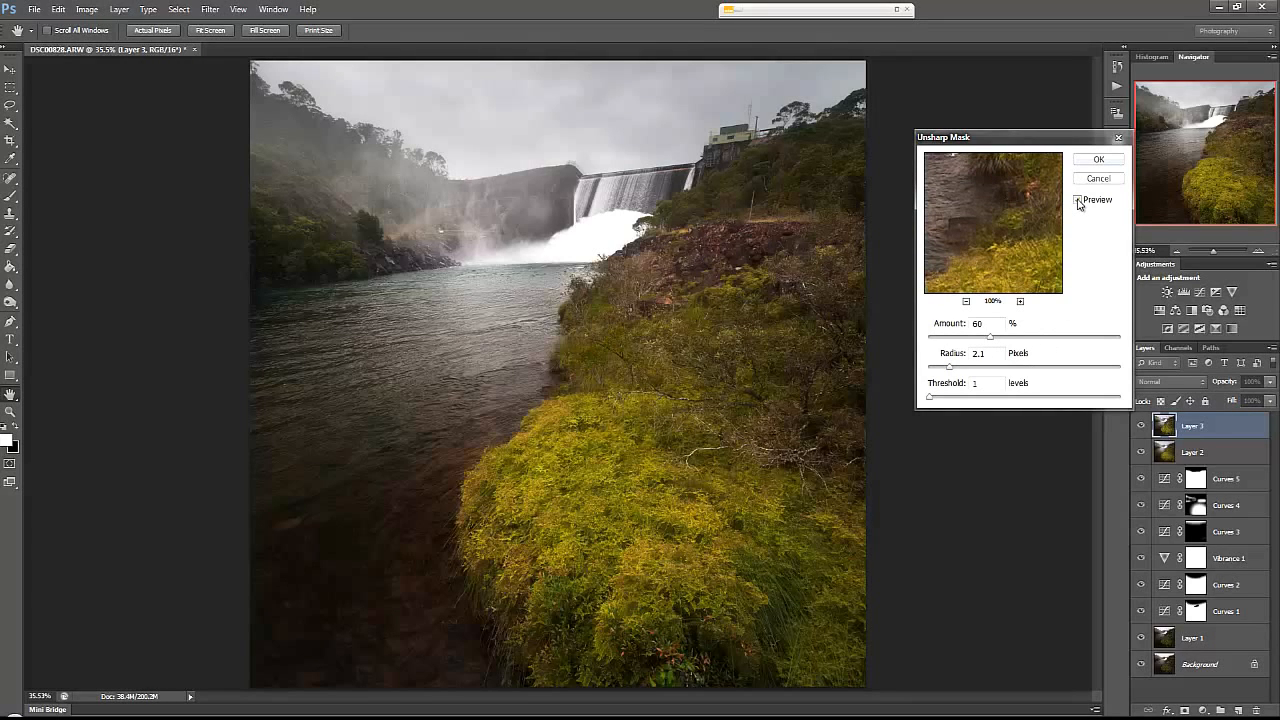
{"action": "left_click", "coordinate": [1078, 201]}
{"action": "left_click", "coordinate": [1100, 160]}
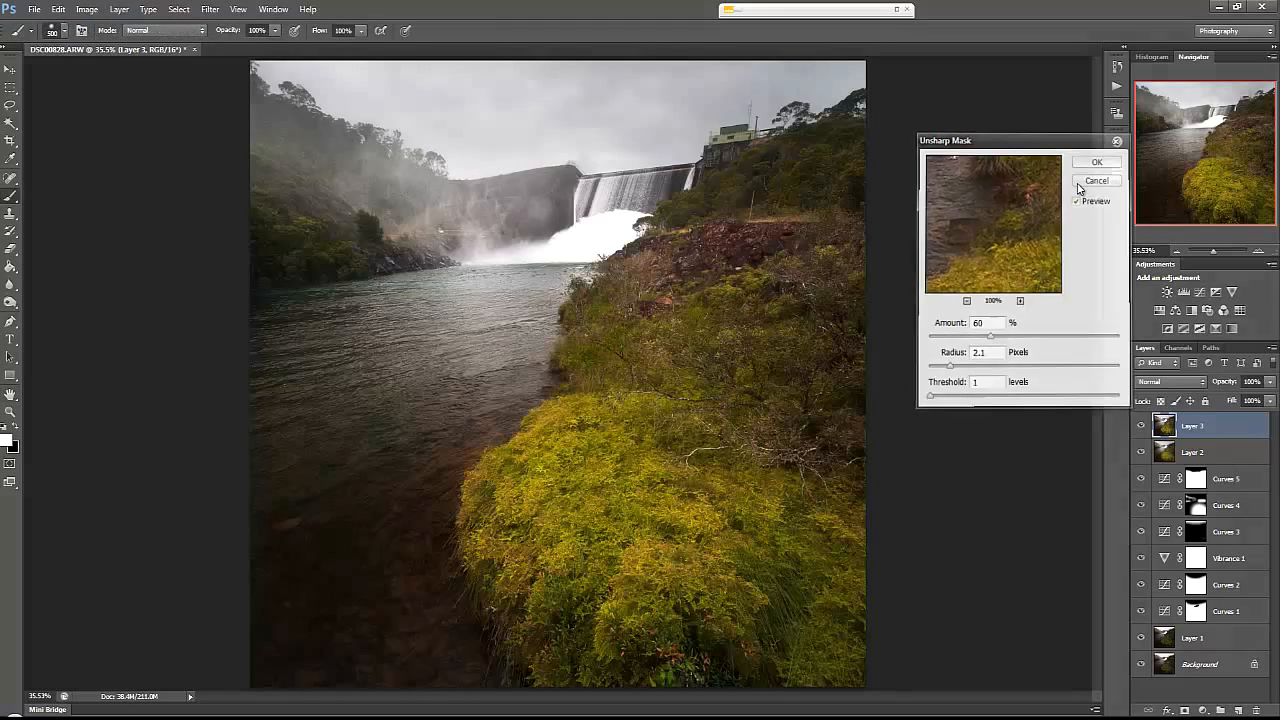
Step: Return to the document's opening history snapshot and view the whole unedited photo for comparison with the finished edit
{"action": "left_click", "coordinate": [1177, 250]}
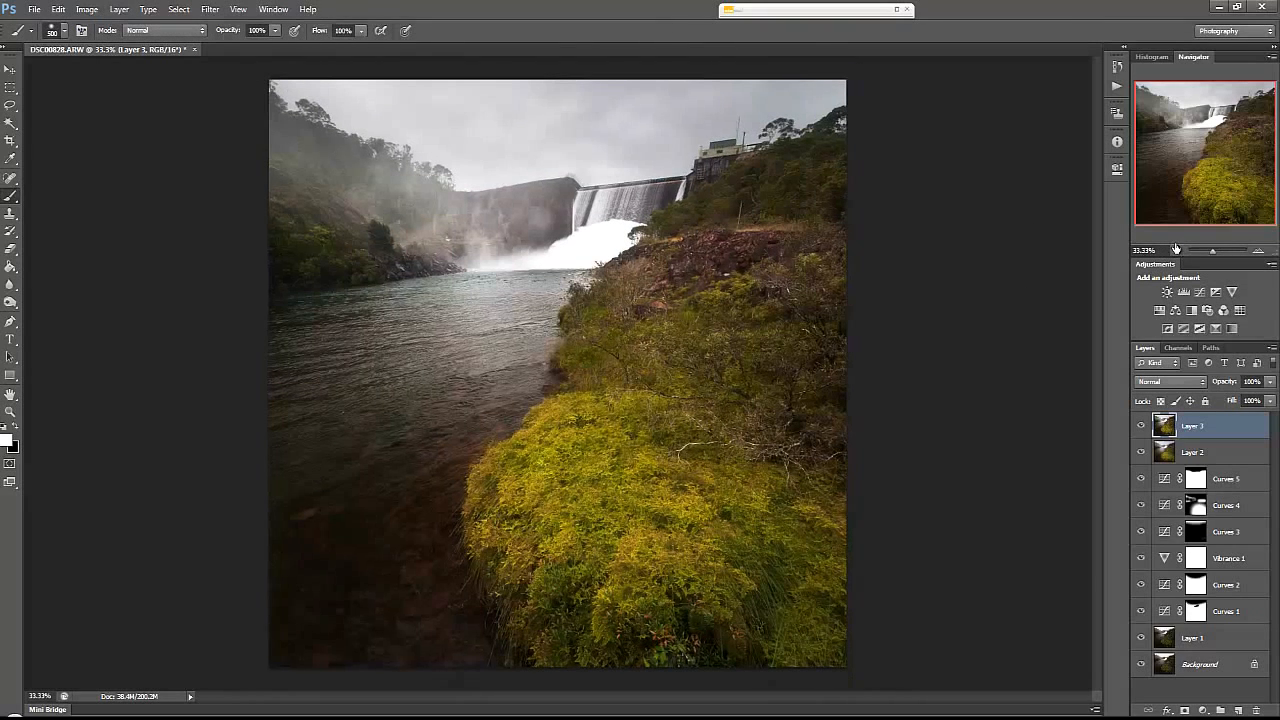
{"action": "left_click", "coordinate": [1117, 68]}
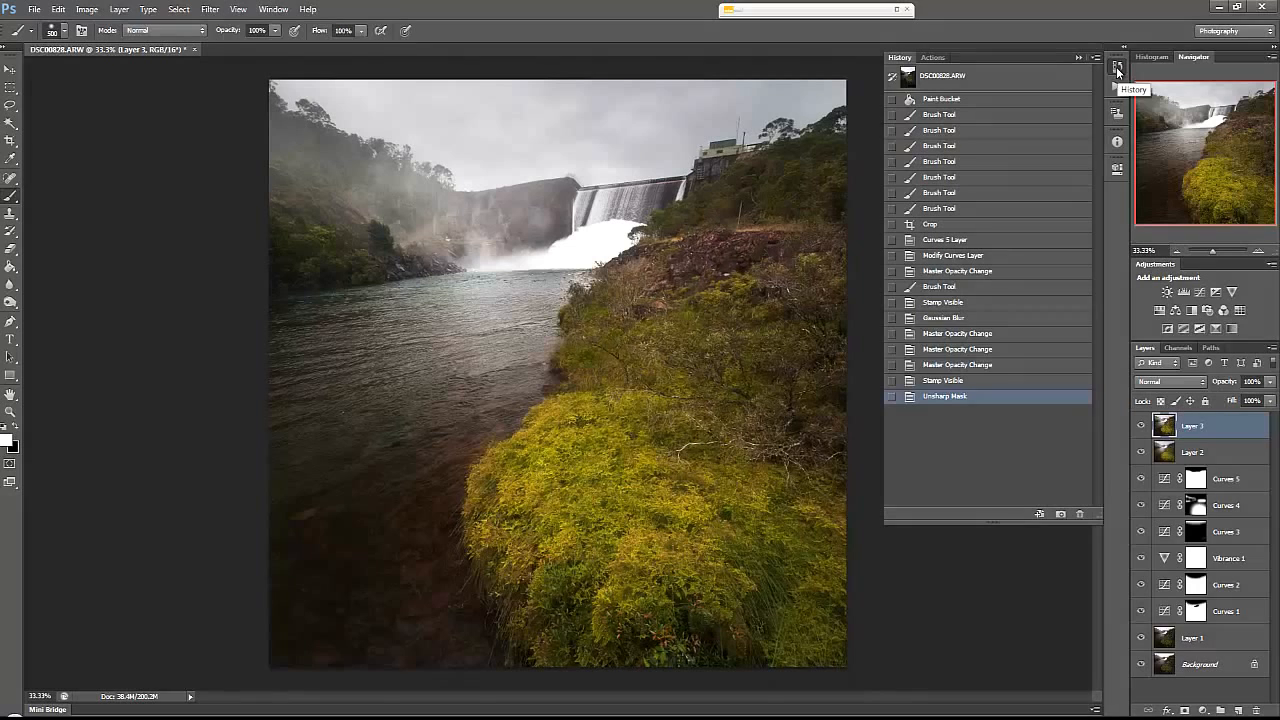
{"action": "left_click", "coordinate": [908, 78]}
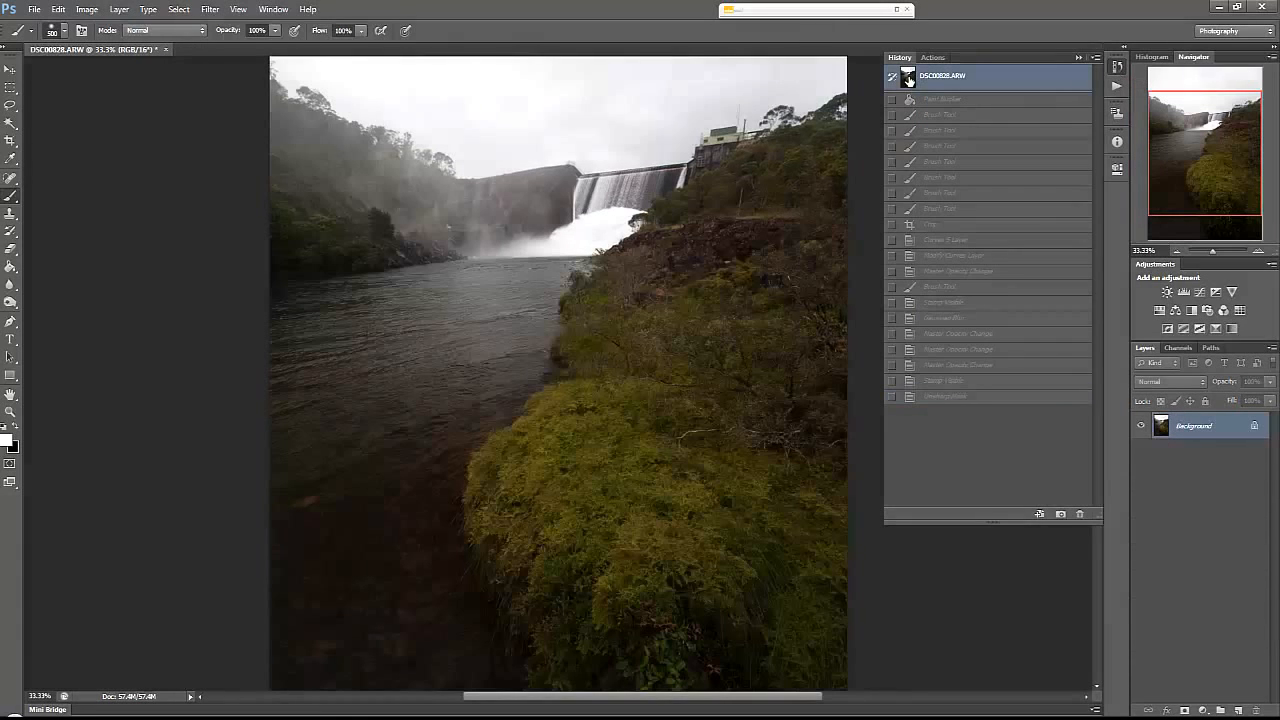
{"action": "left_click", "coordinate": [1116, 68]}
{"action": "left_click", "coordinate": [1177, 251]}
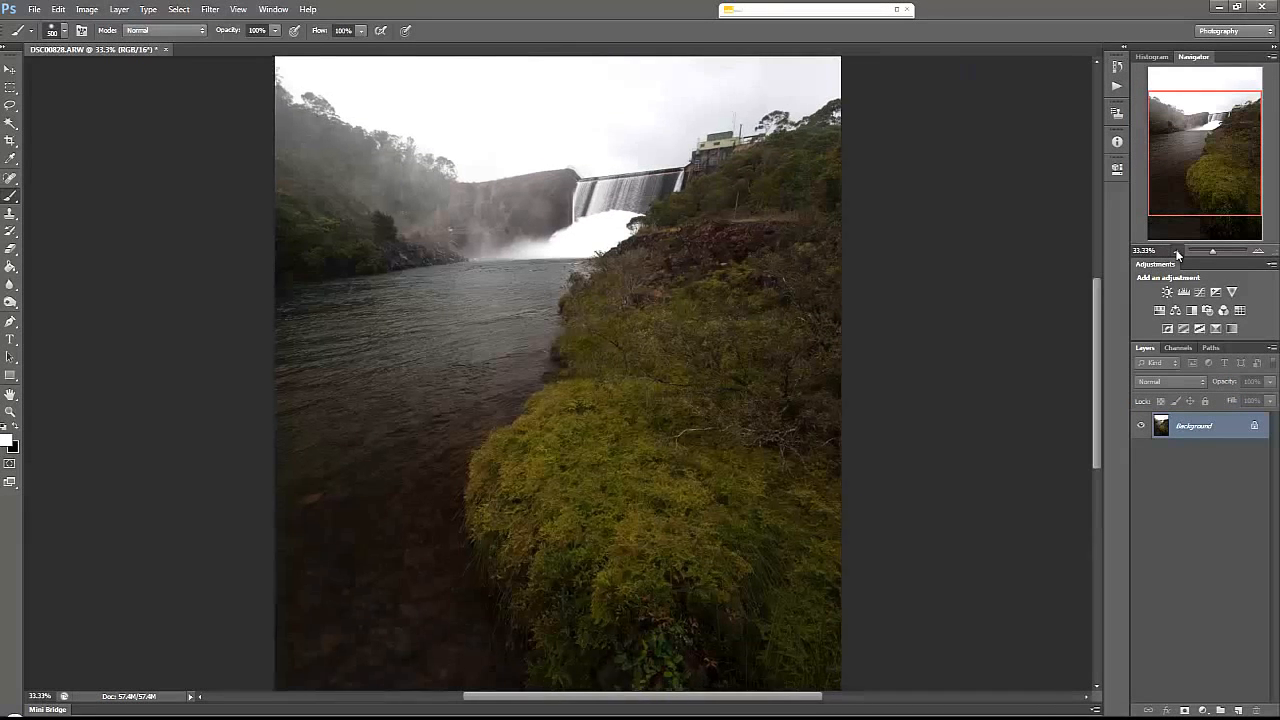
{"action": "left_click", "coordinate": [1177, 251]}
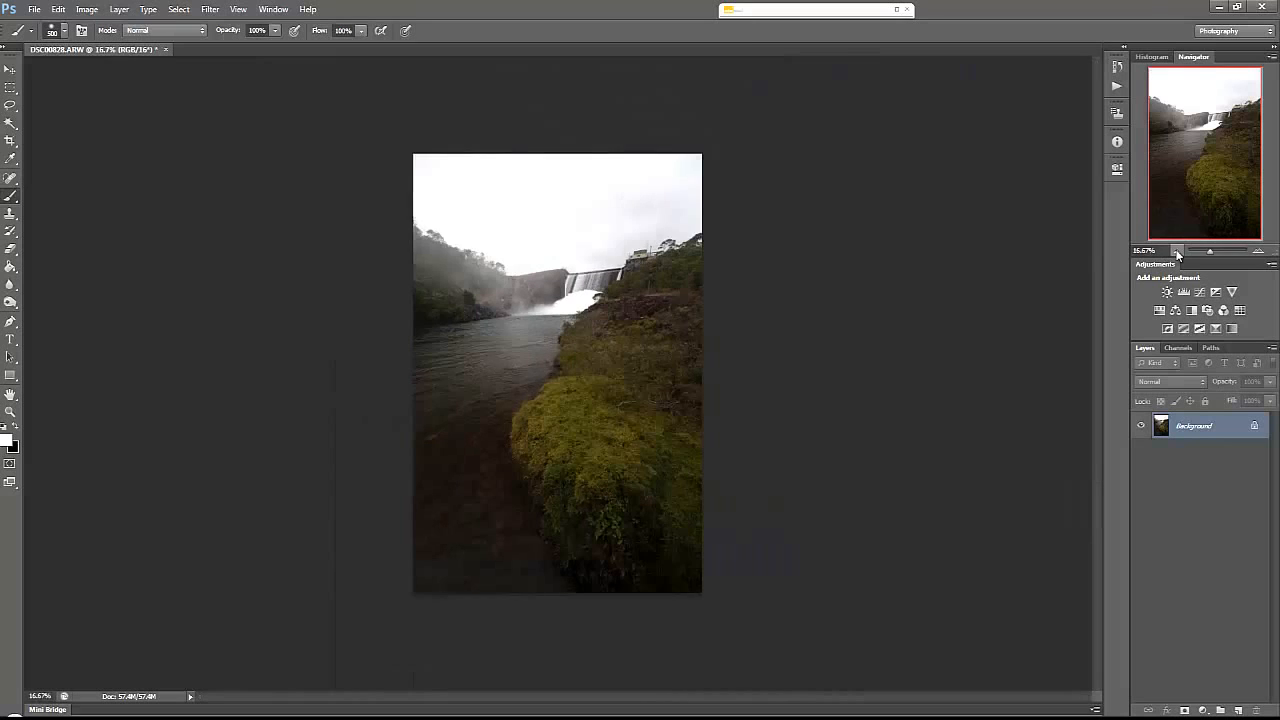
{"action": "key", "text": "ctrl+0"}
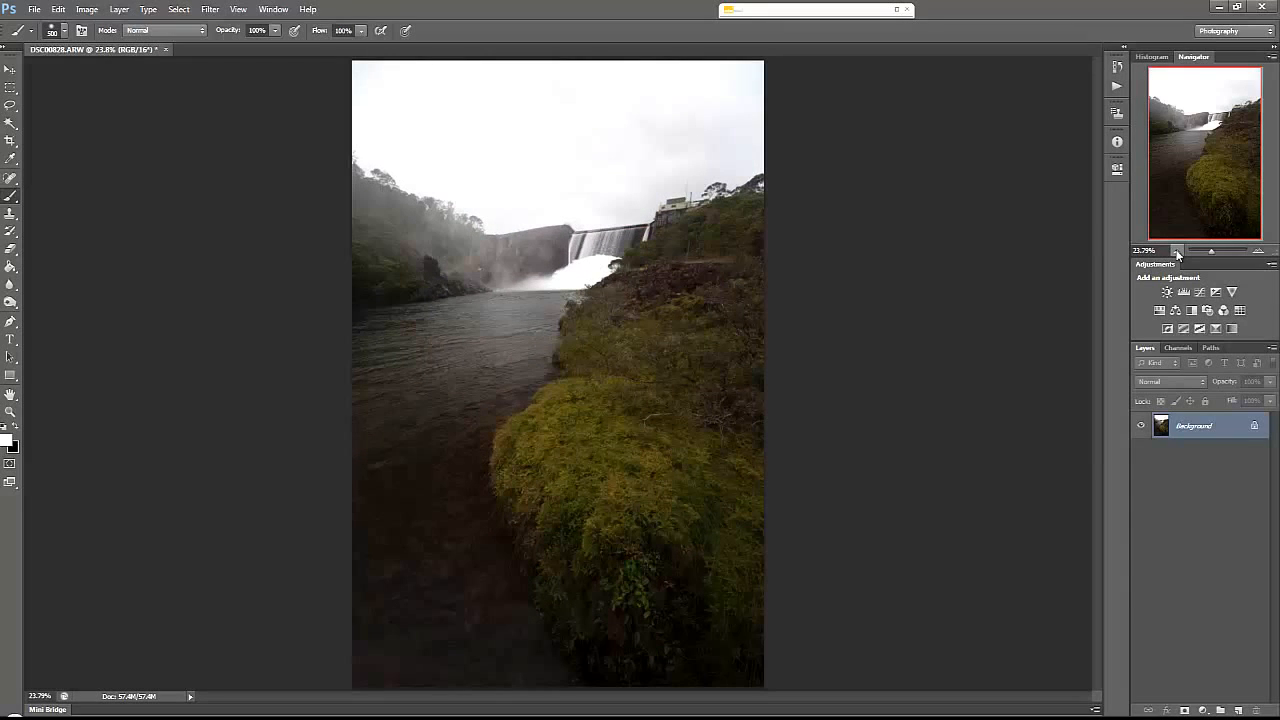